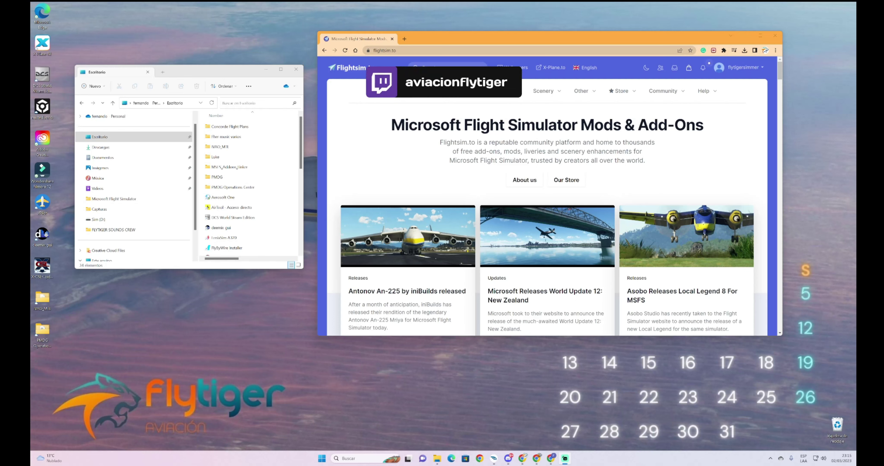
Step: Search the add-on site for "addon", open the MSFS Addons Linker page and review its screenshots and description
text(addon)
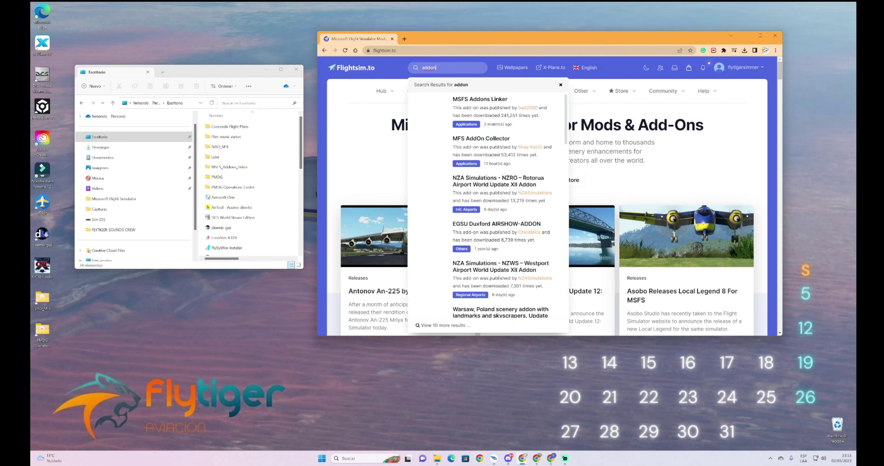
key(BackSpace)
key(BackSpace)
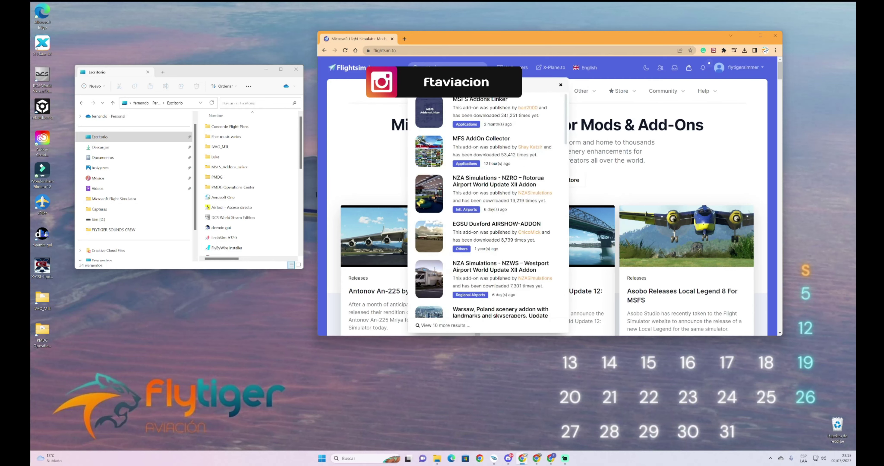
click(474, 103)
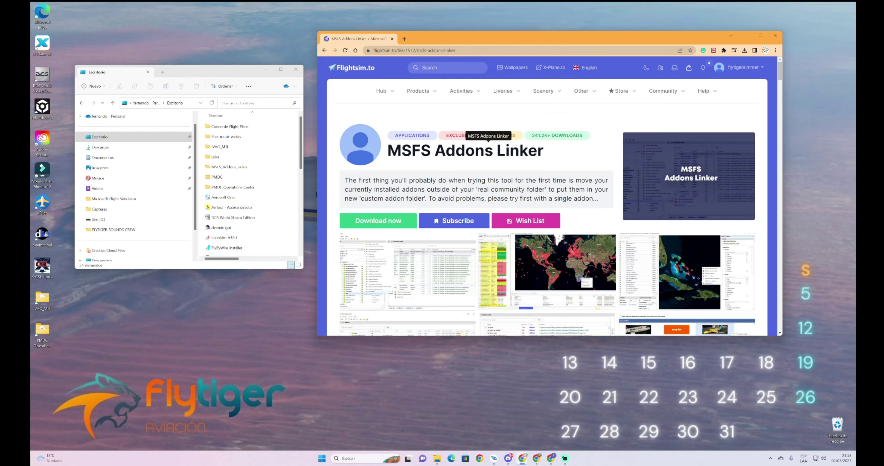
scroll(494, 168, down, 5)
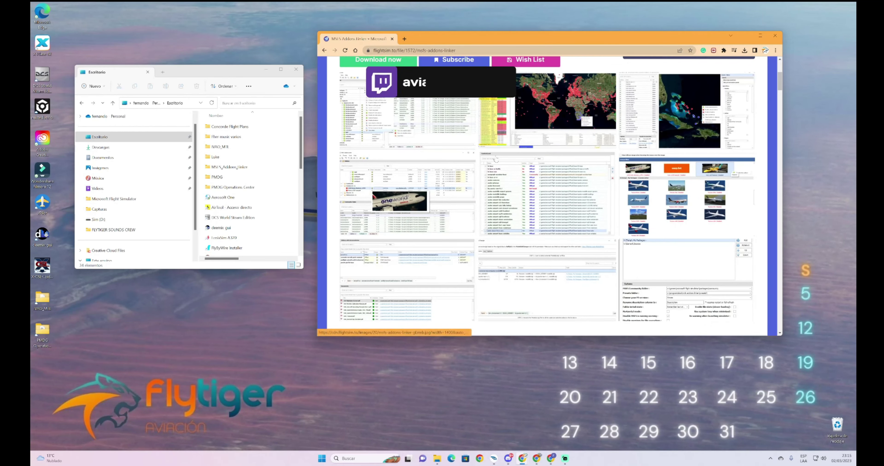
scroll(454, 185, down, 5)
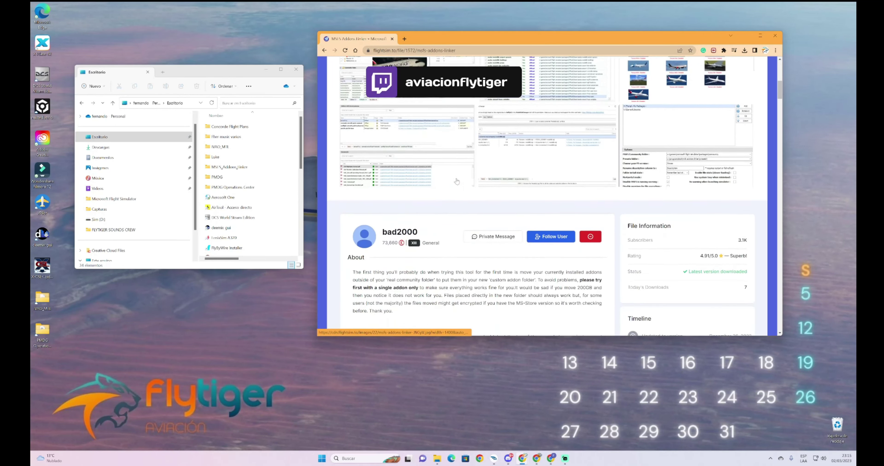
scroll(457, 182, up, 10)
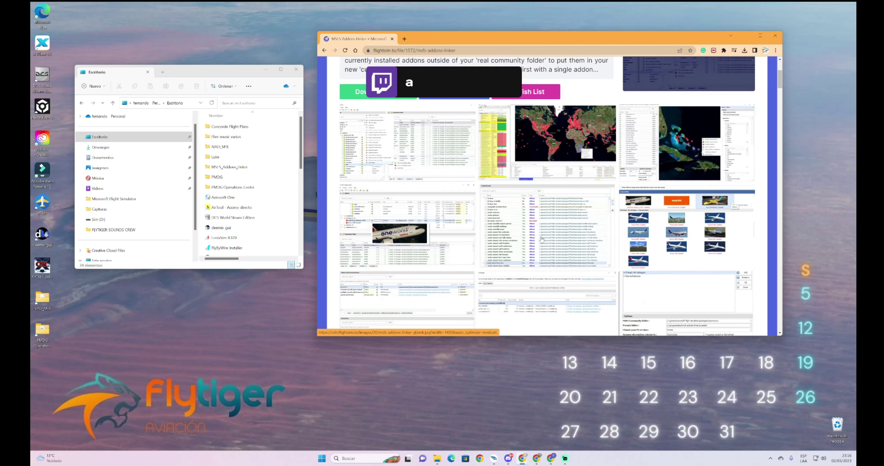
scroll(438, 206, up, 1)
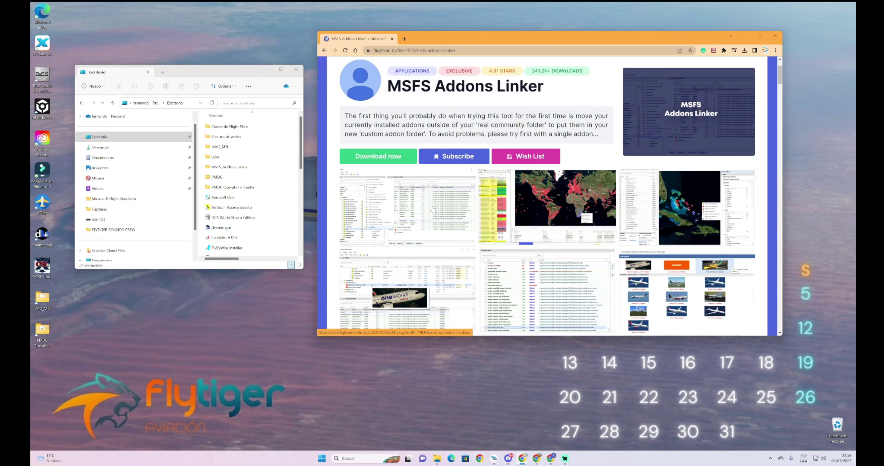
Step: Create a desktop folder named "Pruebas" and place it just below the File Explorer window, beside the existing icons
drag(225, 73, 230, 39)
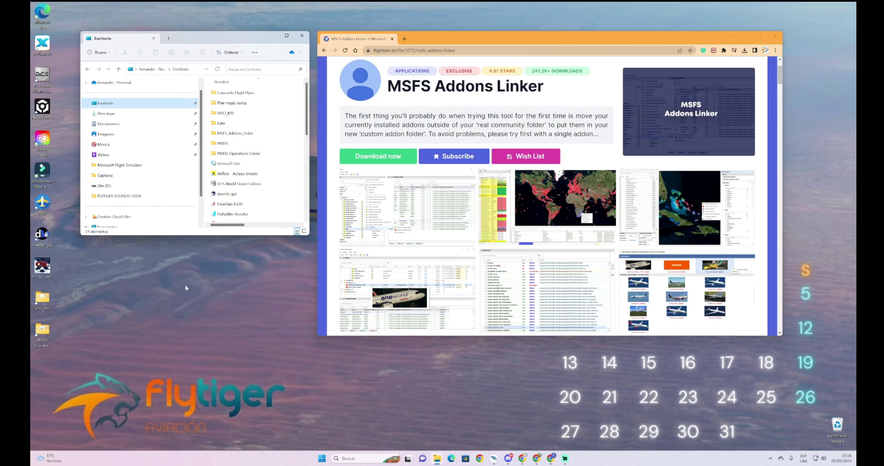
right_click(185, 292)
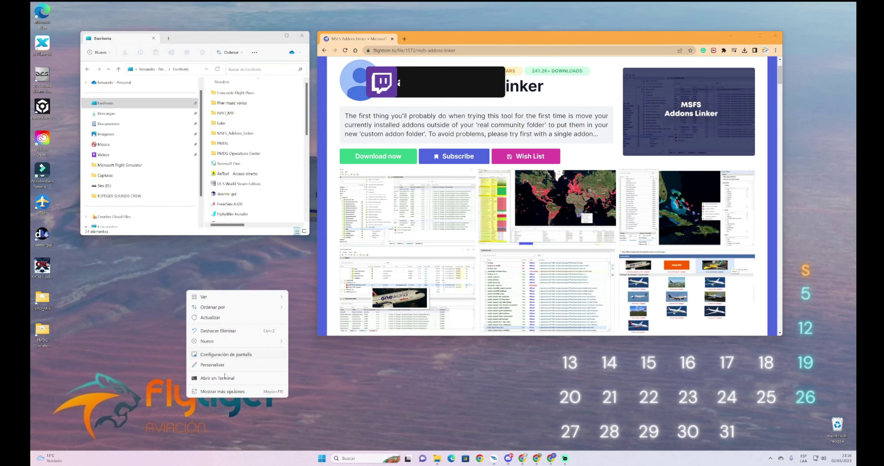
click(232, 391)
mouse_move(268, 368)
click(334, 369)
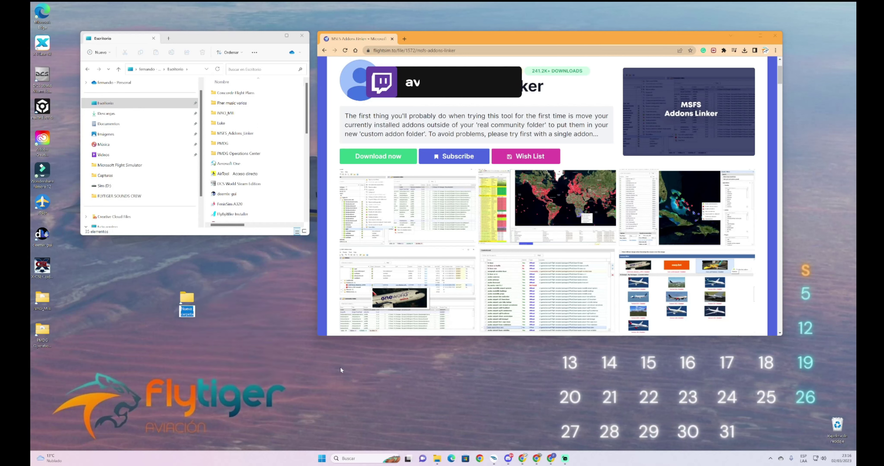
text(Pruebas)
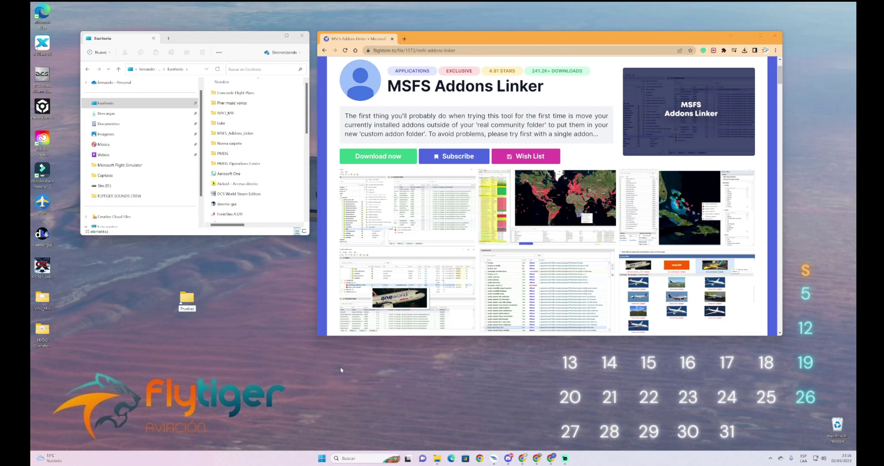
key(Return)
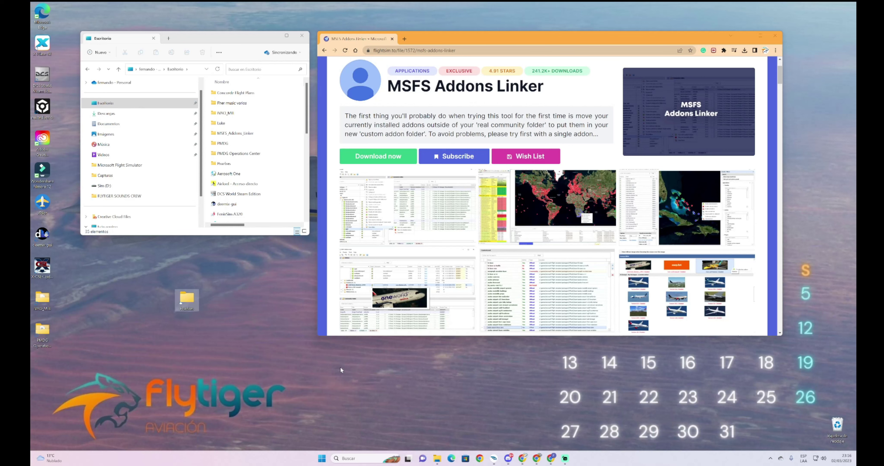
drag(178, 297, 92, 269)
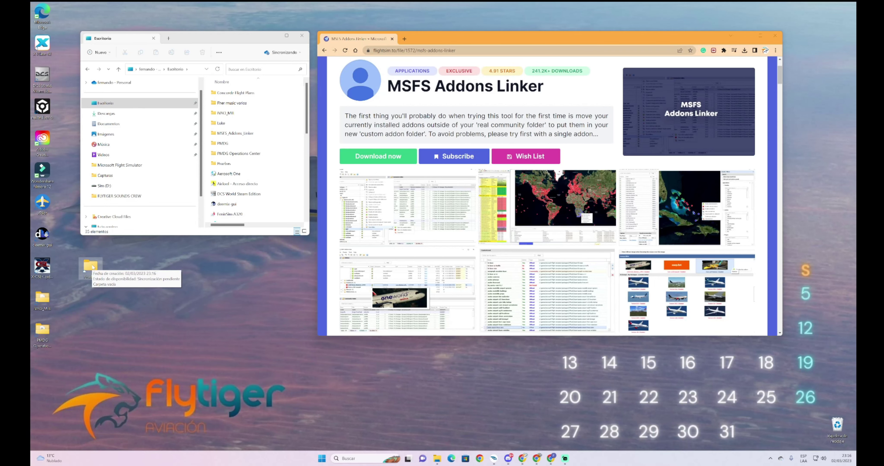
Step: Return to the Flightsim.to home page and run a site search for "checklit"
scroll(566, 240, up, 2)
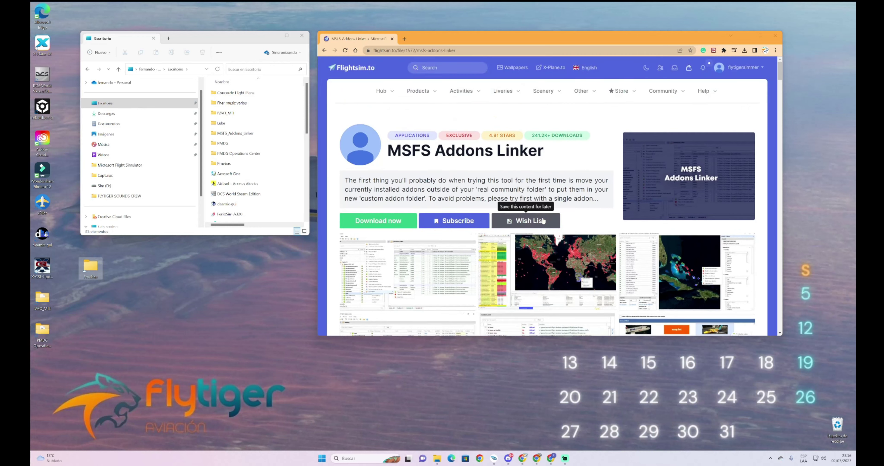
click(352, 69)
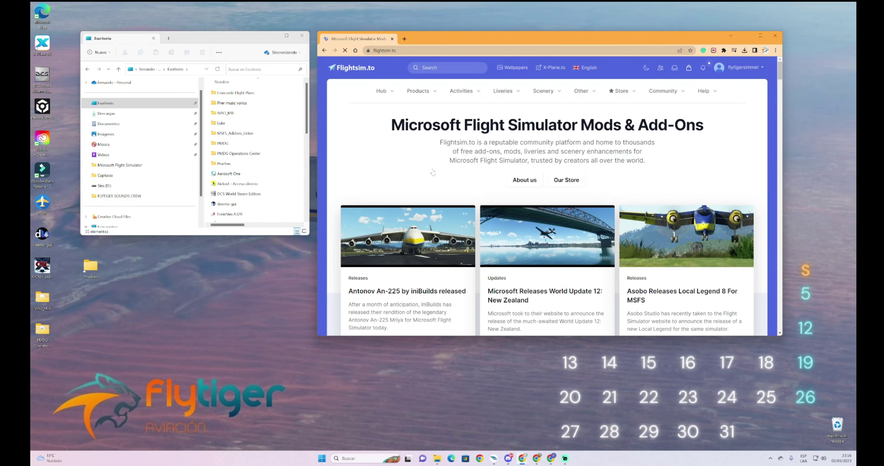
click(446, 62)
text(checklit)
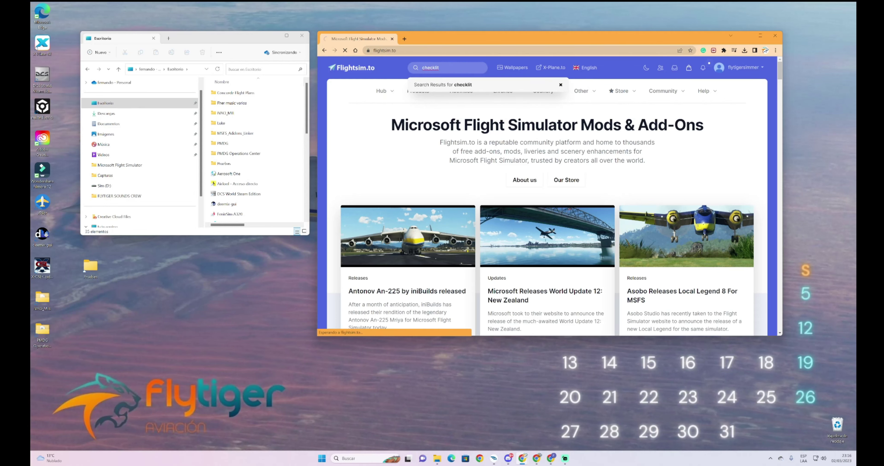
key(Return)
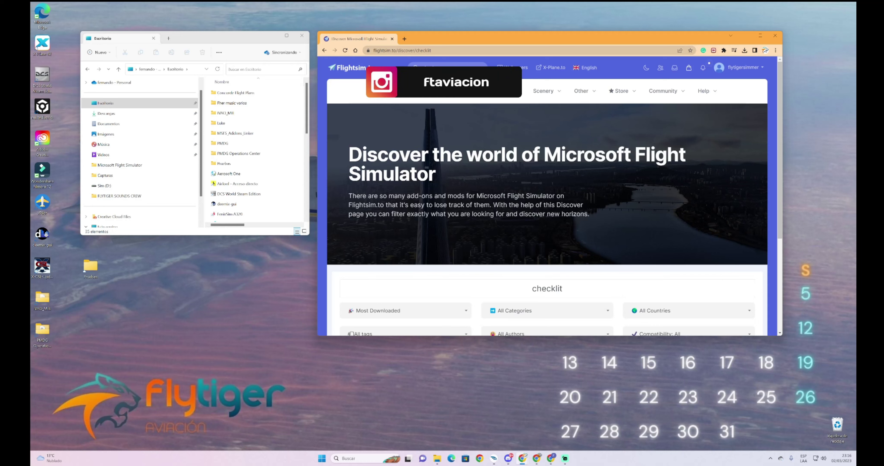
Step: Change the search term to "check" and browse the suggested checklist add-ons
key(BackSpace)
key(BackSpace)
key(BackSpace)
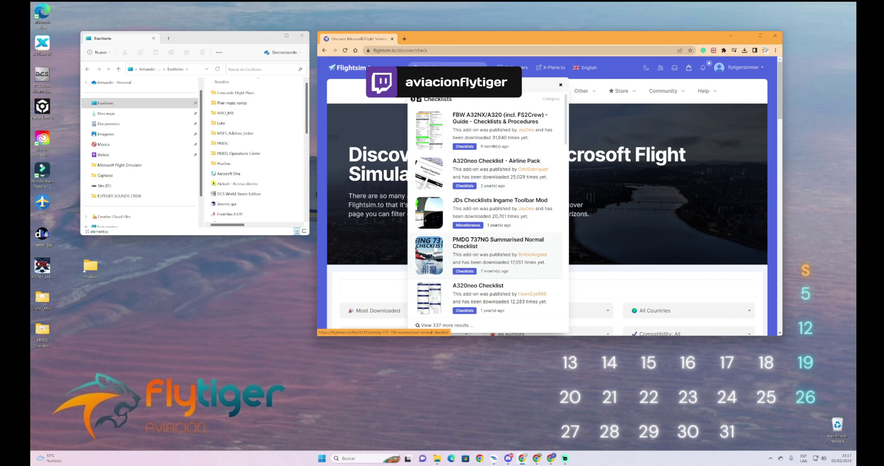
scroll(493, 232, down, 8)
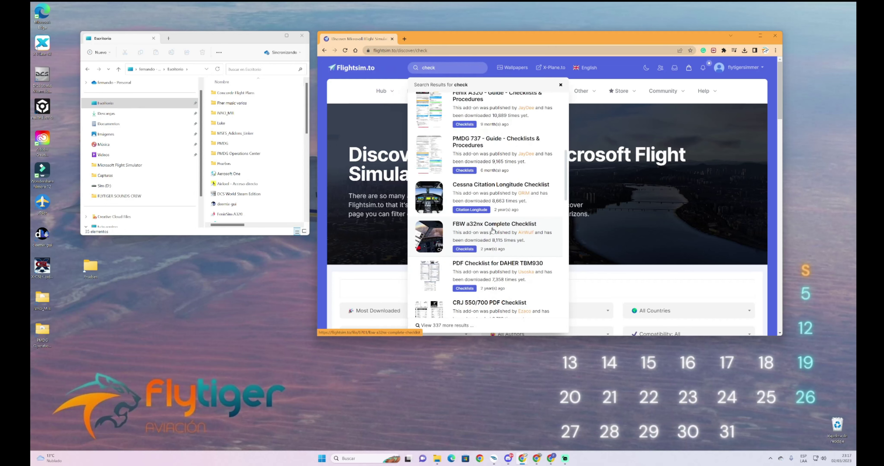
scroll(488, 226, down, 6)
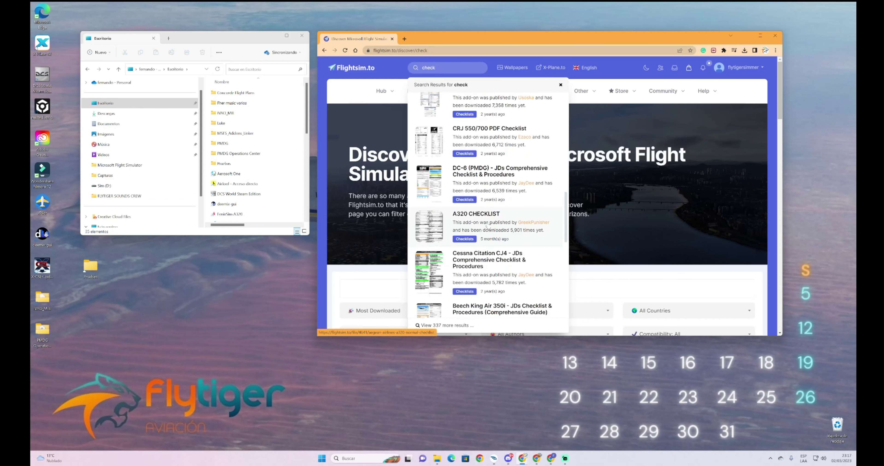
scroll(489, 228, up, 15)
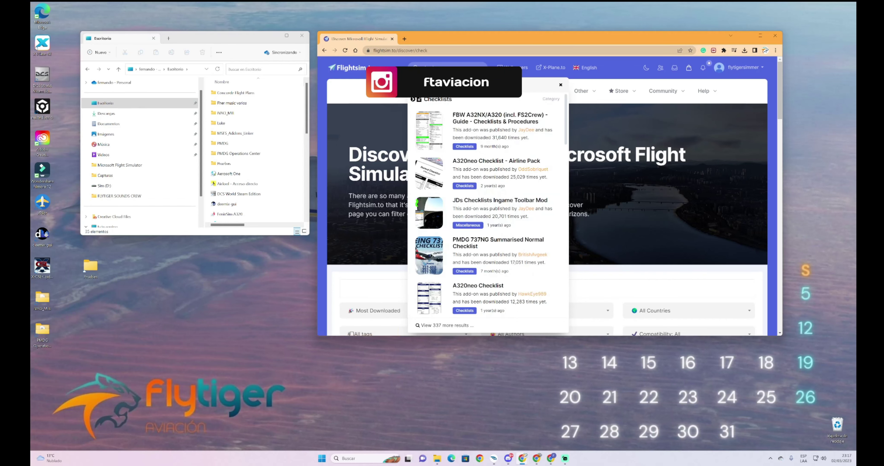
Step: Replace the site search term with "caravan"
key(BackSpace)
key(BackSpace)
key(BackSpace)
key(BackSpace)
text(aravan)
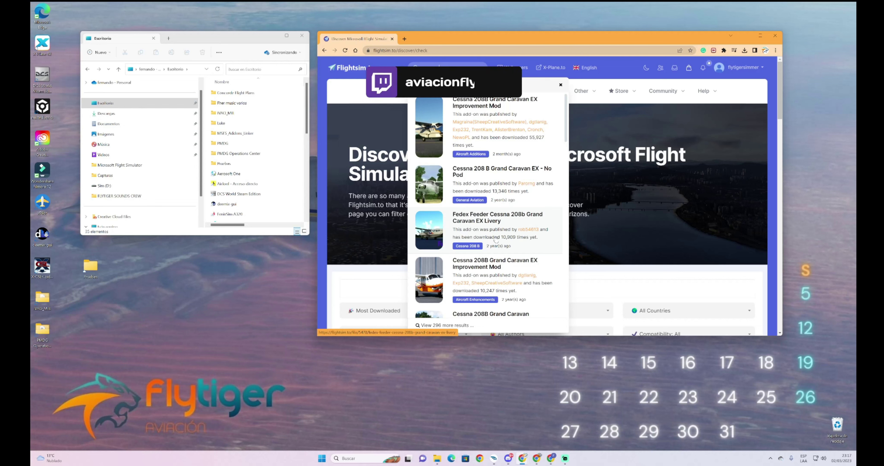
Step: Examine the suggested Cessna 208B Grand Caravan liveries, mods and checklists in the search results
scroll(495, 243, down, 3)
scroll(496, 239, down, 5)
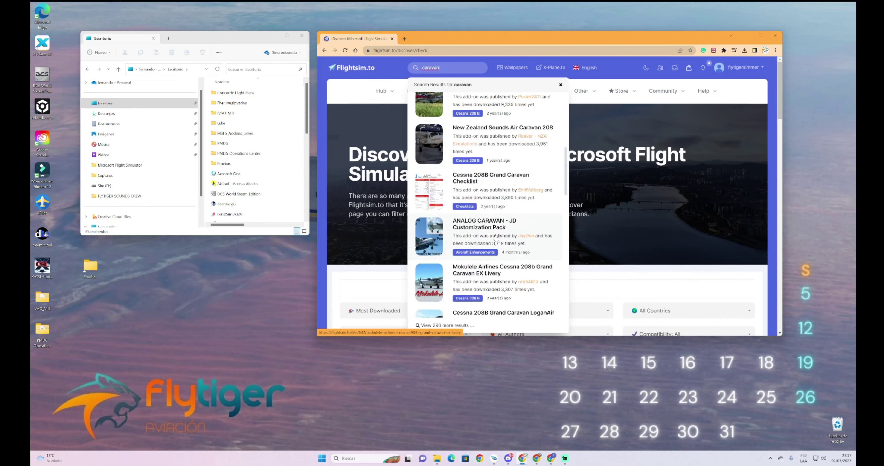
scroll(495, 240, up, 7)
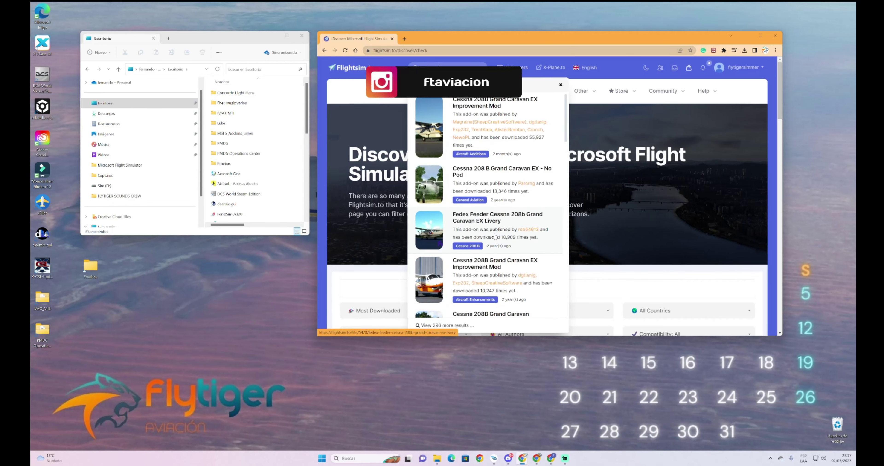
scroll(495, 237, down, 10)
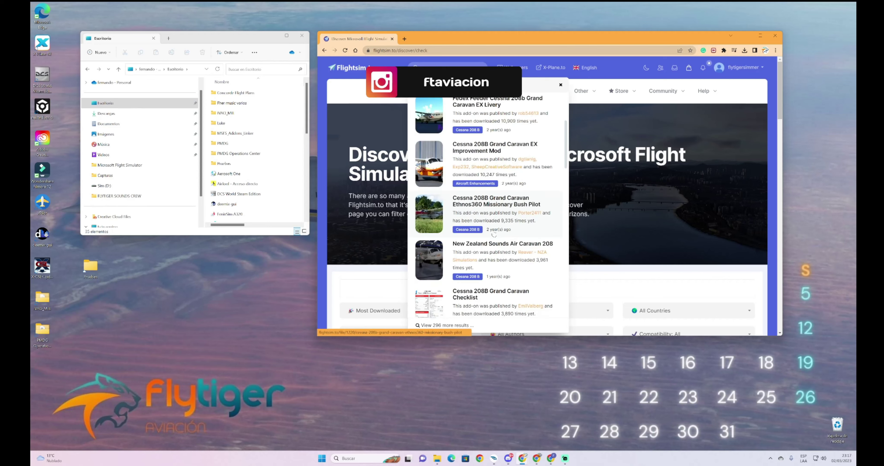
scroll(495, 234, up, 5)
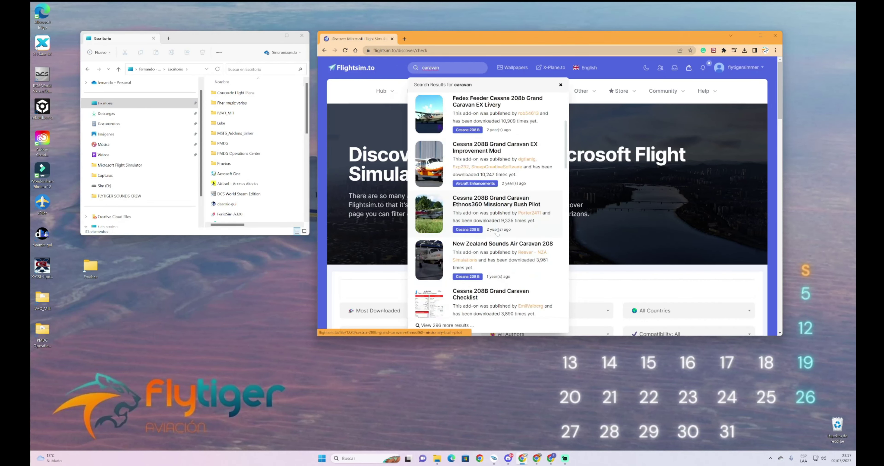
scroll(498, 233, down, 6)
scroll(500, 232, down, 2)
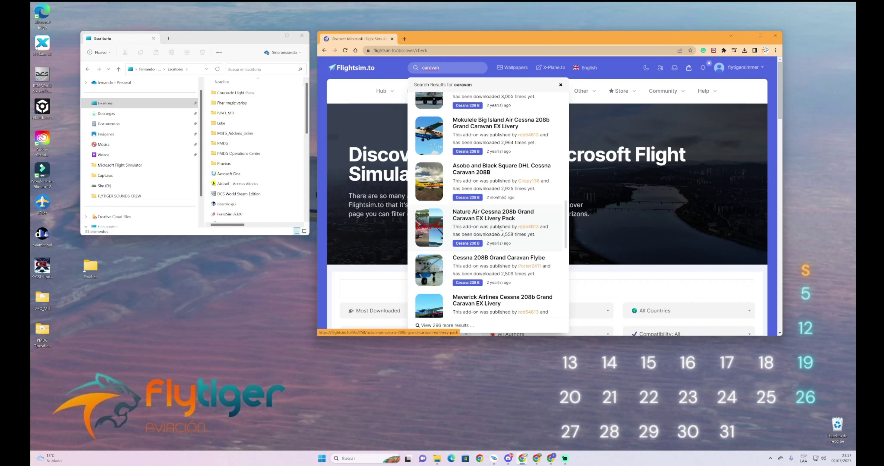
scroll(501, 234, down, 2)
scroll(500, 232, down, 4)
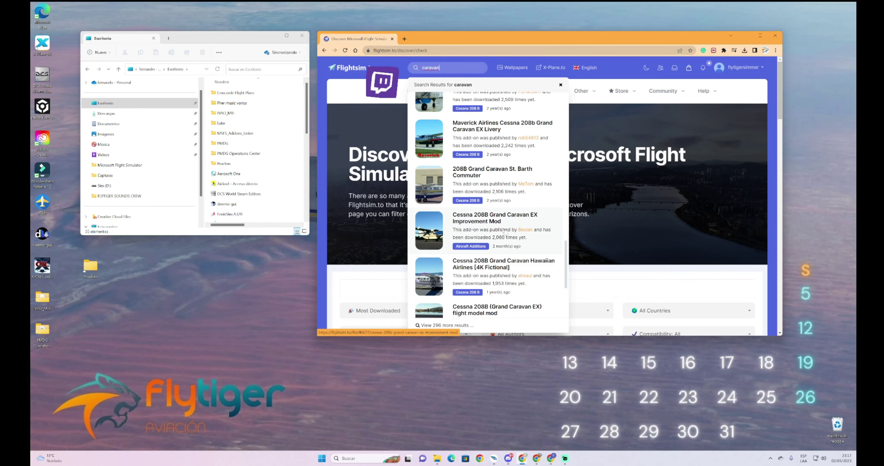
scroll(503, 234, down, 4)
scroll(499, 250, up, 6)
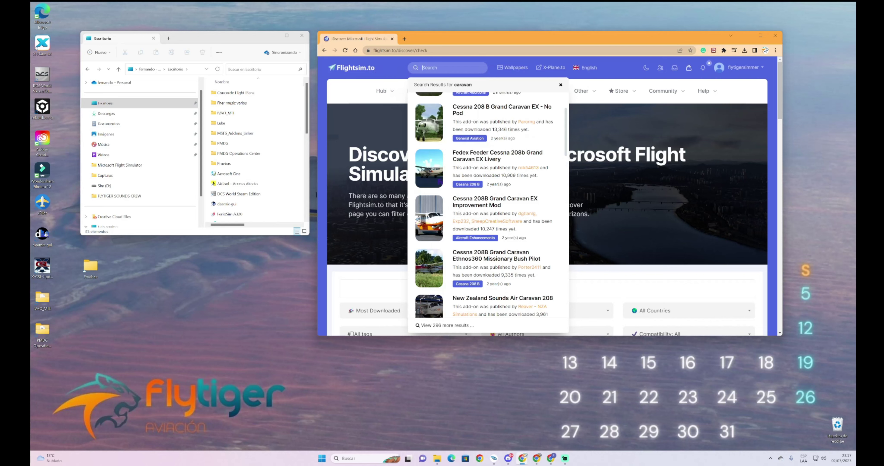
Step: Browse to the Cessna 172 liveries category and open the Cessna Skyhawk 172 Classic N5207Q add-on page
text(check)
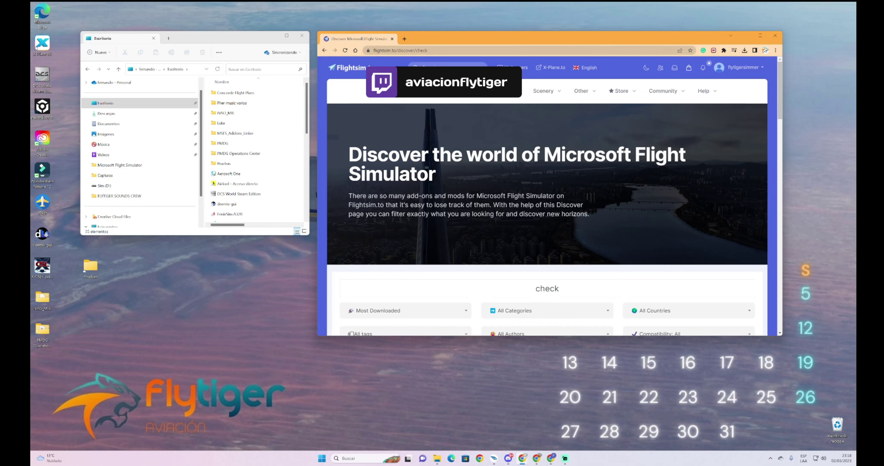
click(504, 91)
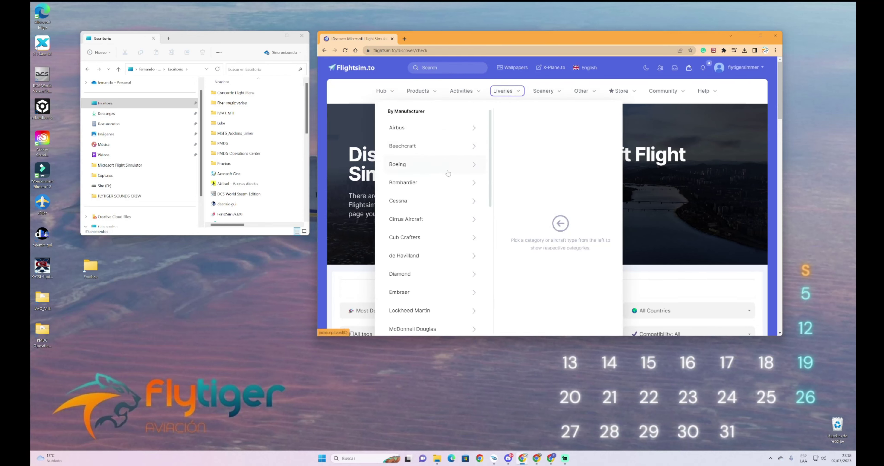
click(425, 206)
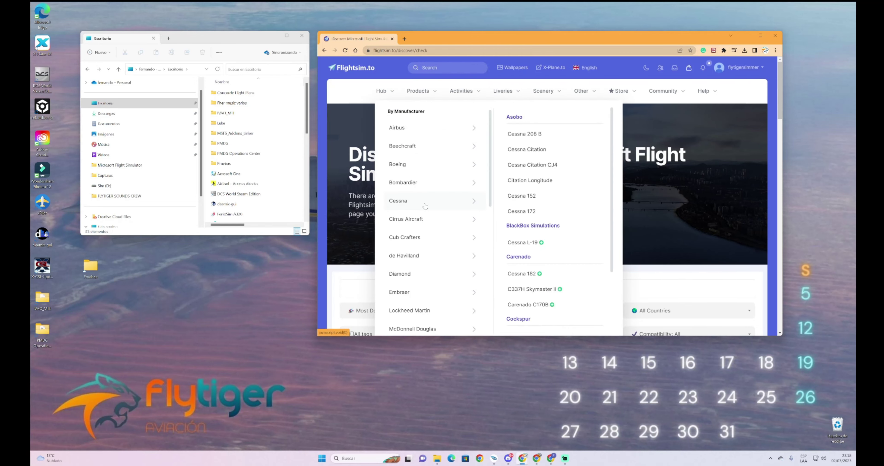
click(541, 212)
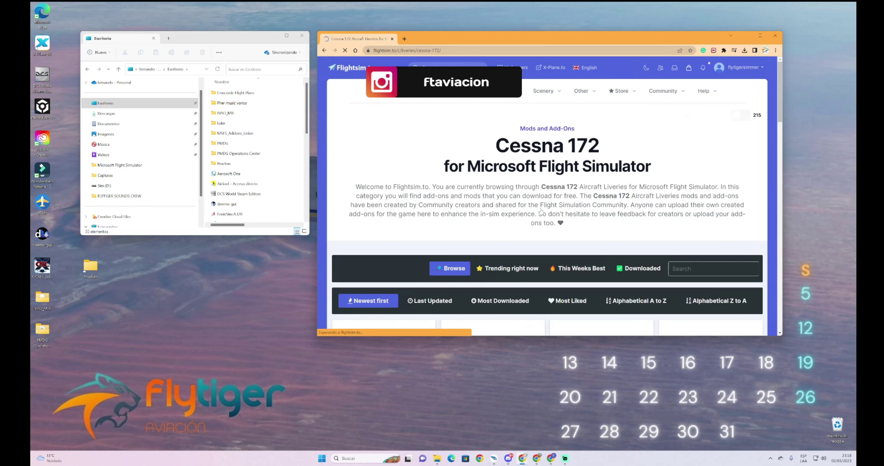
scroll(422, 196, down, 5)
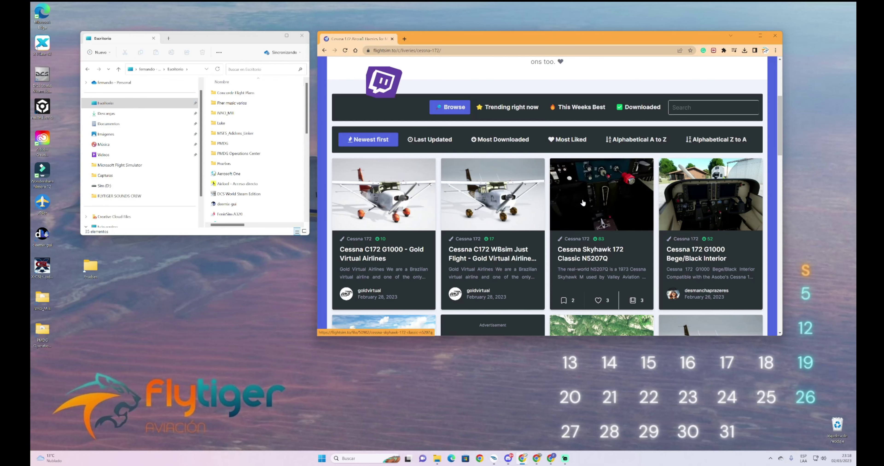
click(583, 202)
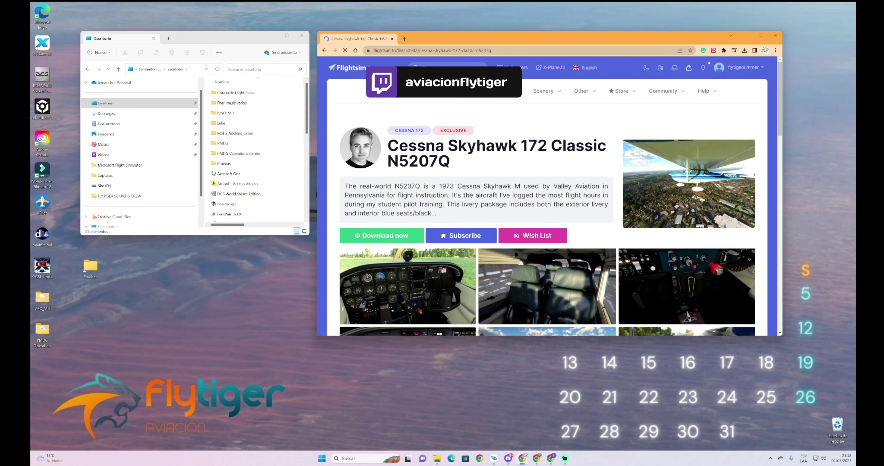
Step: Download version 1.0 of the Cessna Skyhawk 172 Classic N5207Q livery
scroll(427, 201, down, 3)
scroll(427, 202, down, 6)
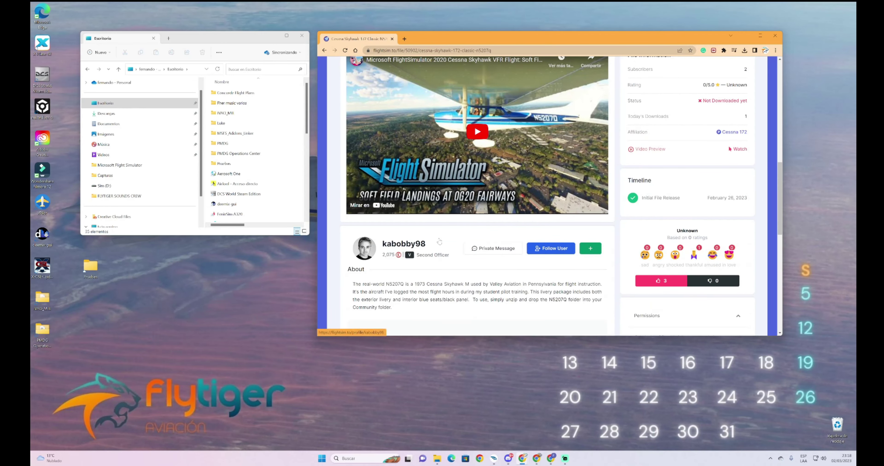
scroll(449, 244, down, 2)
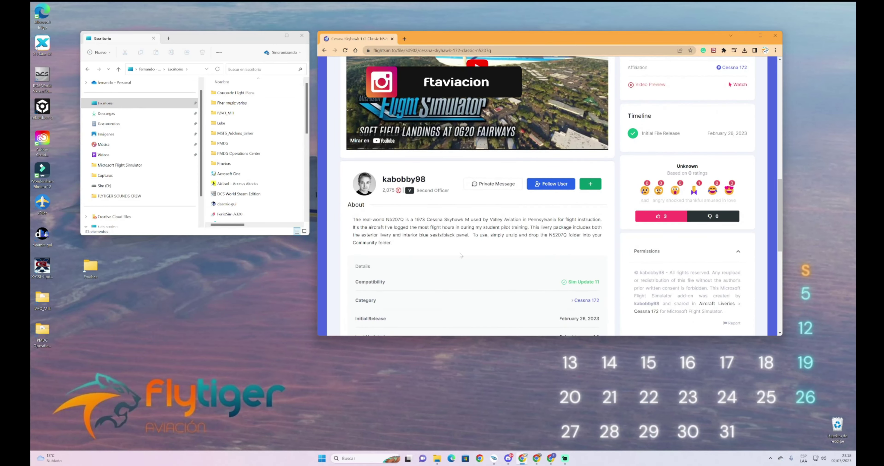
scroll(461, 255, down, 5)
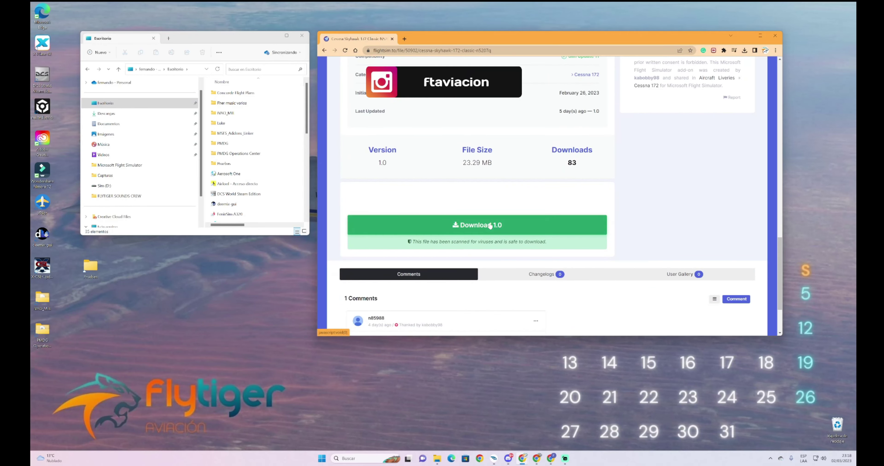
click(490, 225)
click(535, 189)
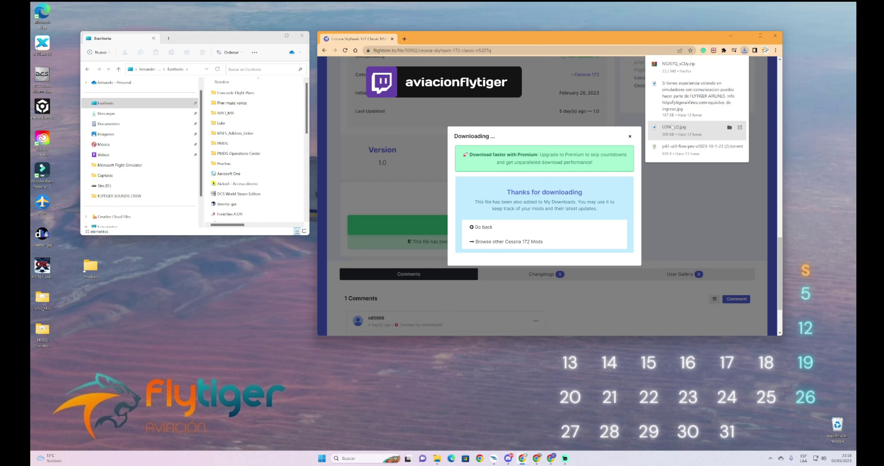
Step: Place the downloaded N5207Q zip archive on the desktop and put the browser out of the way
drag(731, 65, 91, 266)
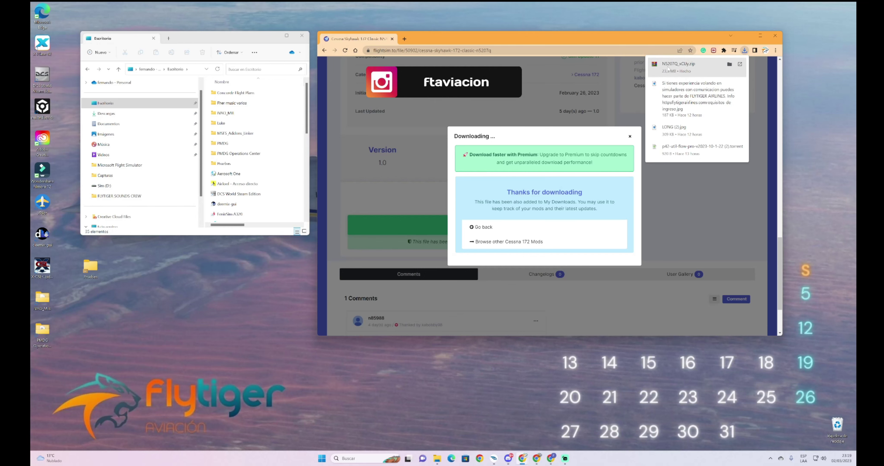
drag(671, 67, 161, 302)
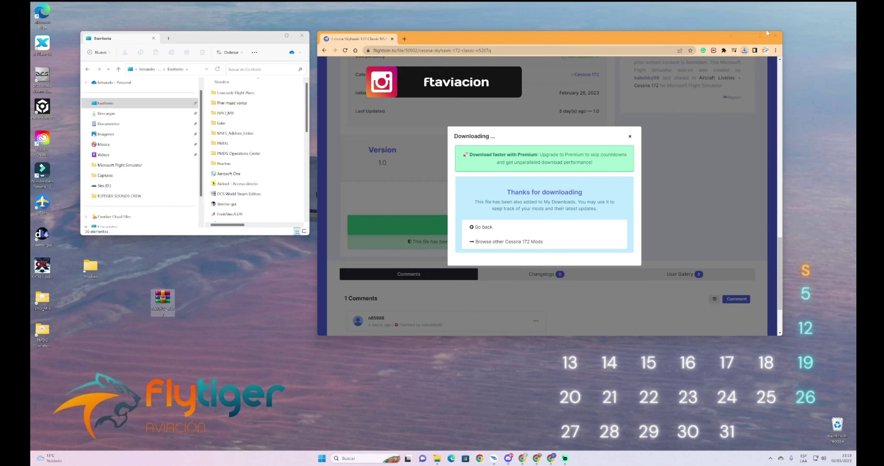
click(747, 37)
Step: Open the N5207Q archive, check its contents, and extract the N5207Q folder into the Pruebas folder on the desktop
click(167, 299)
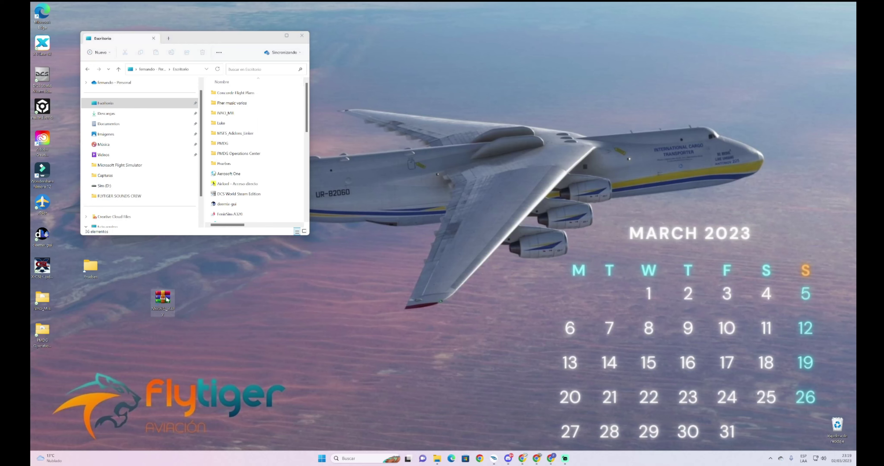
double_click(164, 298)
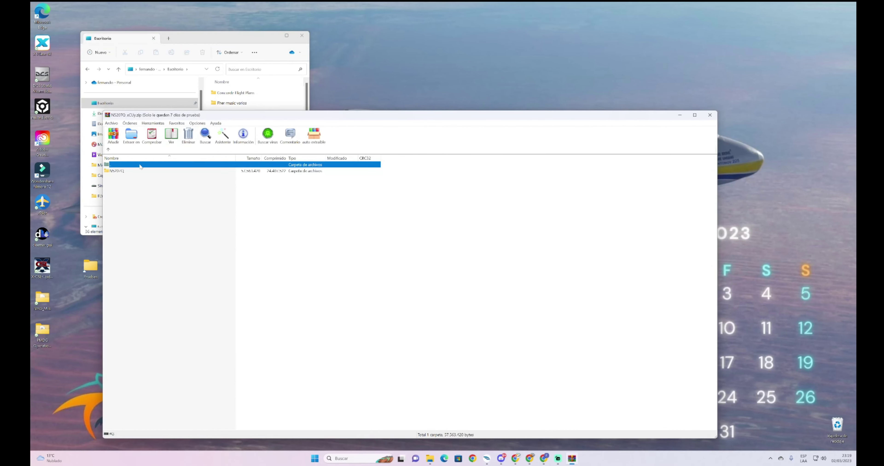
double_click(119, 171)
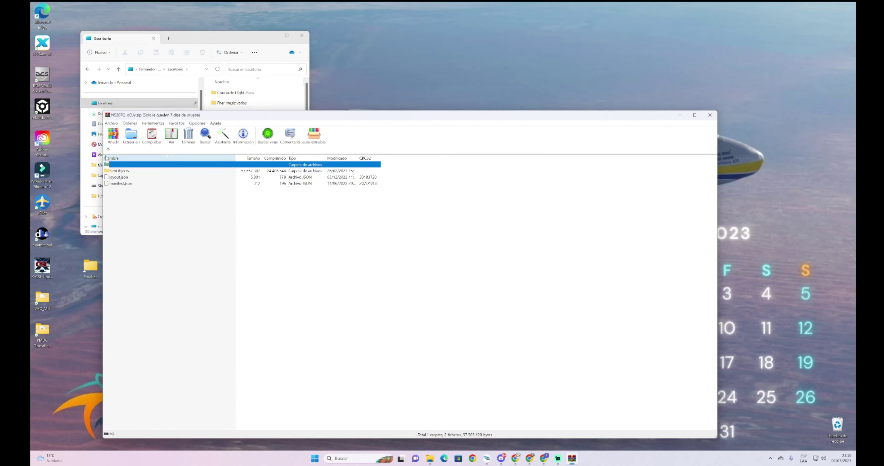
click(109, 150)
mouse_move(121, 172)
mouse_down()
mouse_move(99, 247)
mouse_move(125, 219)
mouse_move(123, 171)
mouse_up()
drag(377, 119, 486, 62)
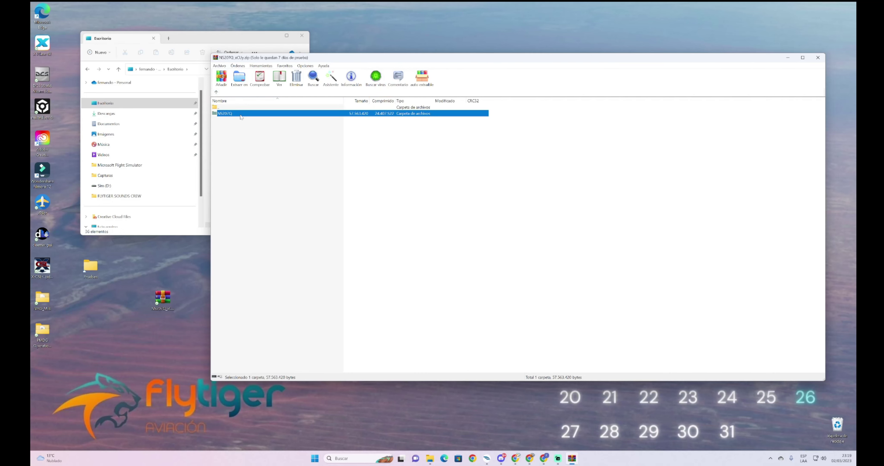
drag(231, 117, 93, 269)
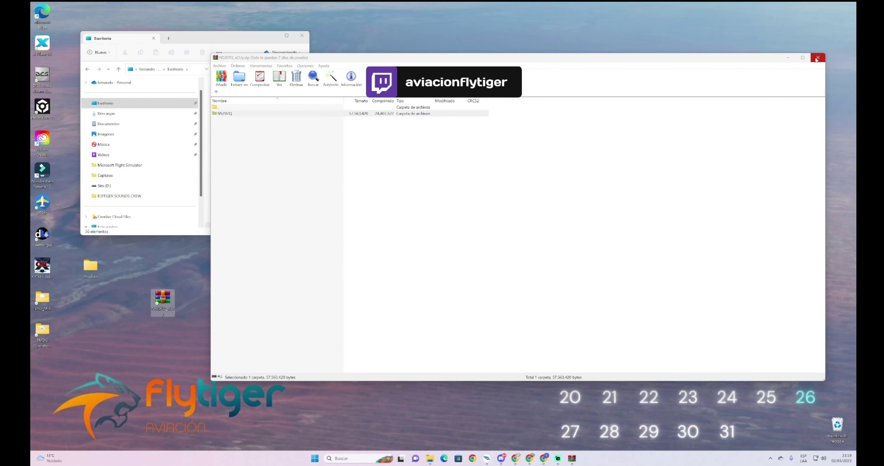
click(788, 57)
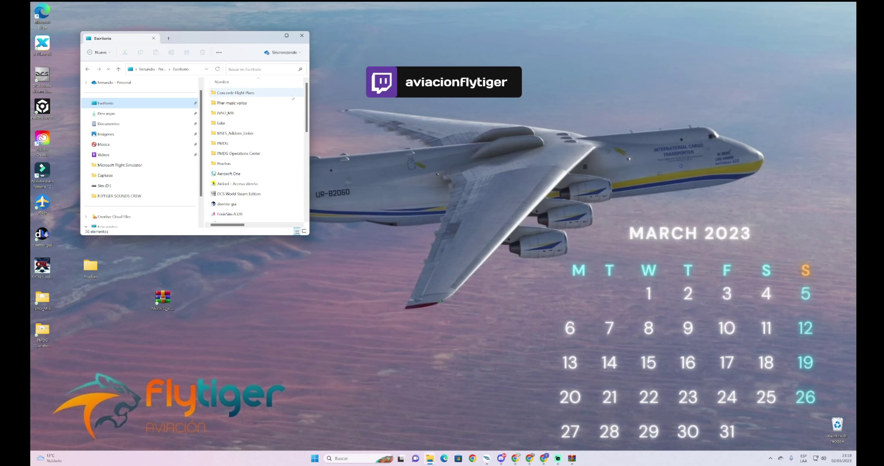
Step: Return to the browser, search Flightsim.to for "addon" and open the MSFS Addons Linker page
drag(224, 40, 356, 50)
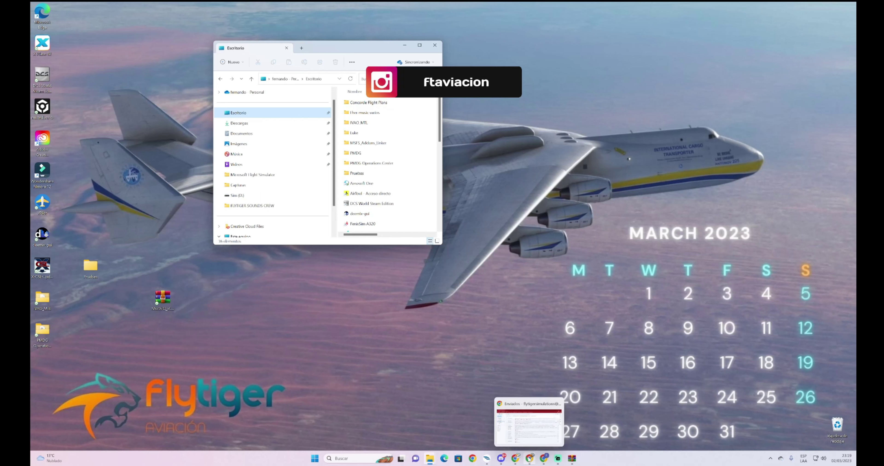
mouse_move(514, 460)
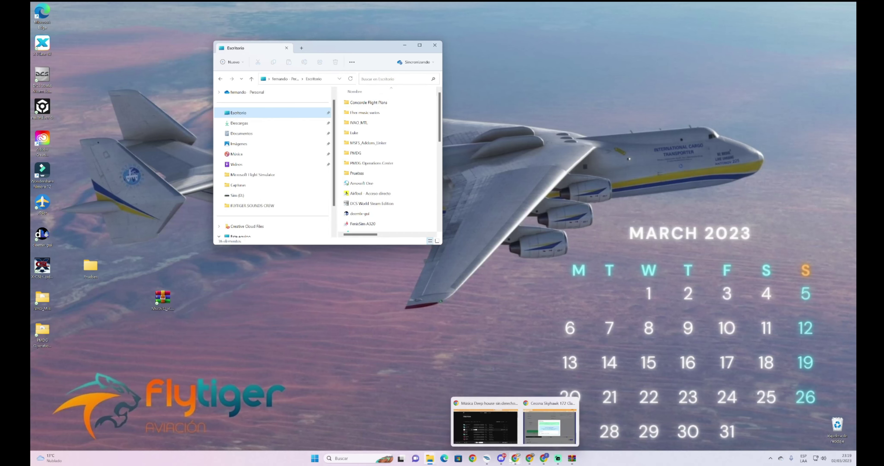
click(530, 440)
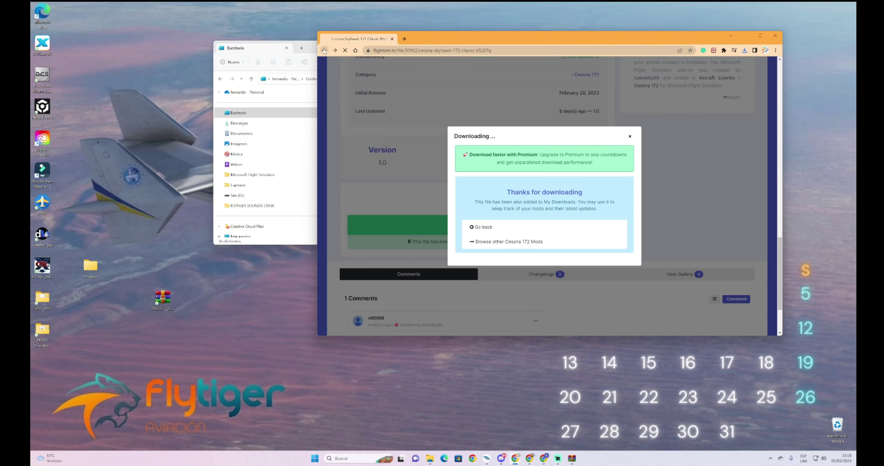
click(326, 51)
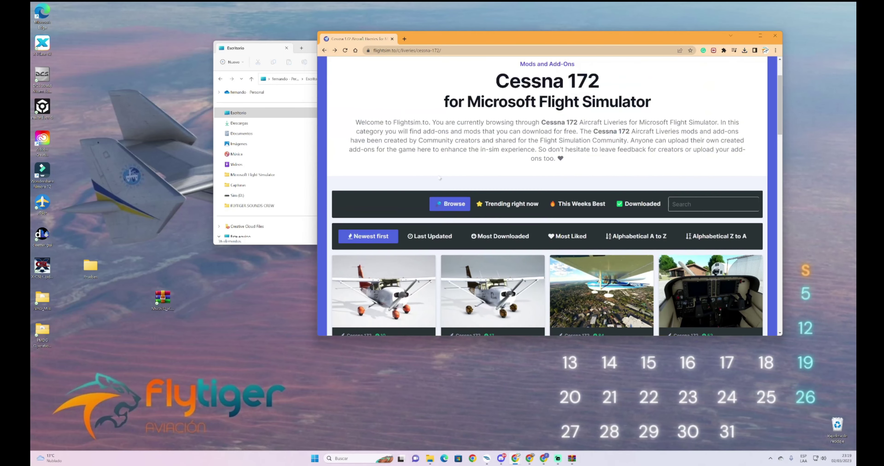
click(433, 69)
text(addon)
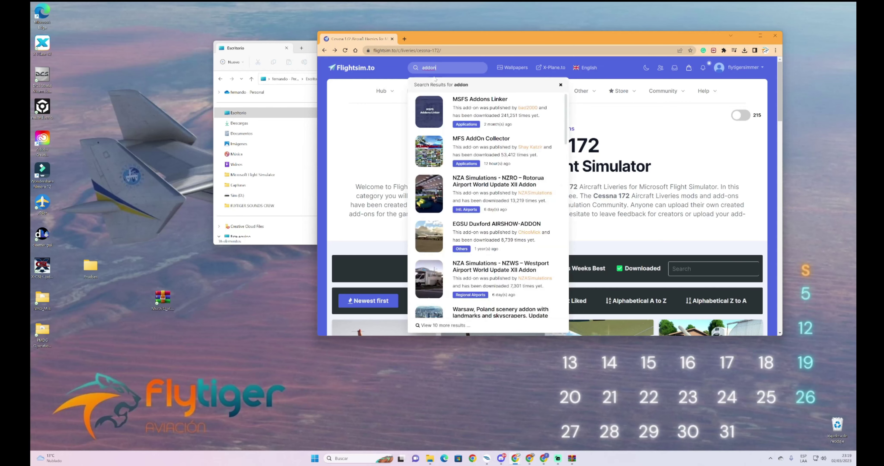
click(470, 109)
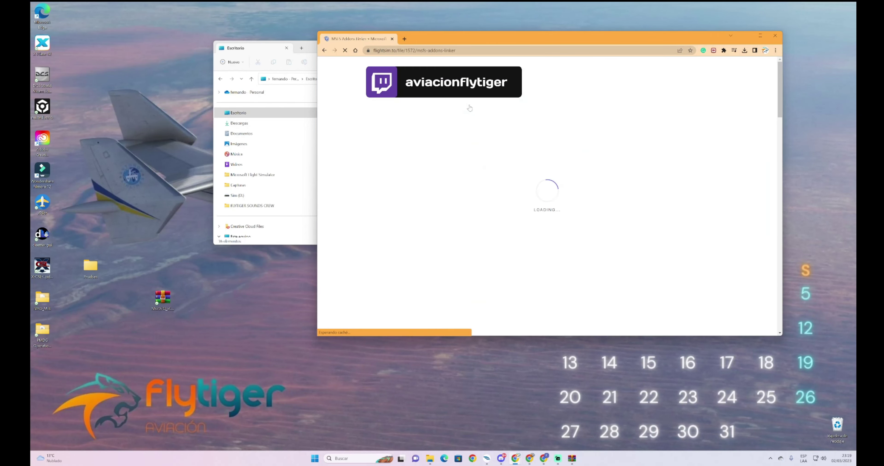
Step: Download the main file of MSFS Addons Linker, dated December 26, 2022
scroll(490, 177, down, 6)
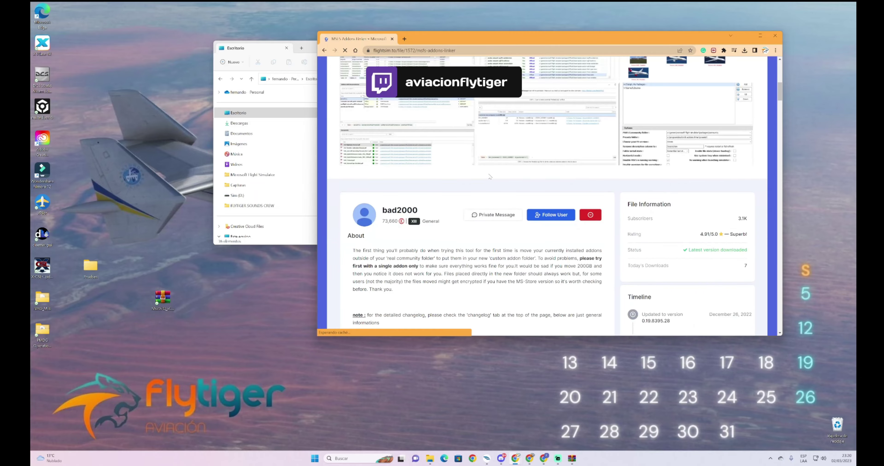
scroll(490, 175, down, 20)
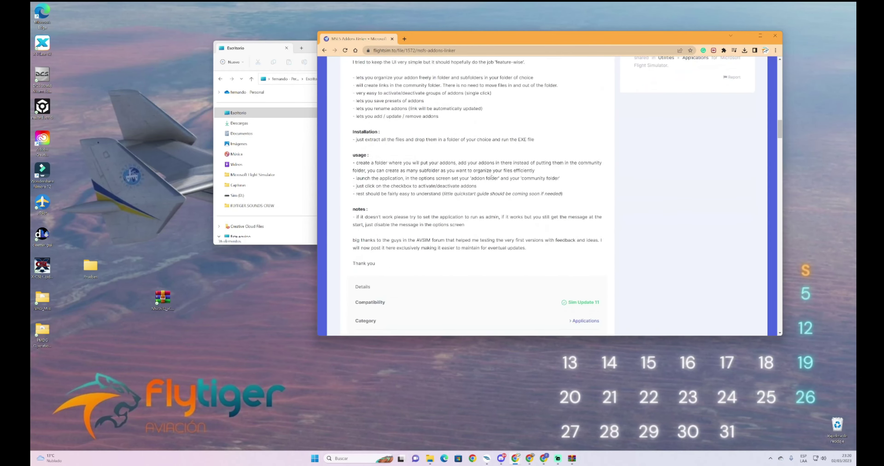
click(491, 178)
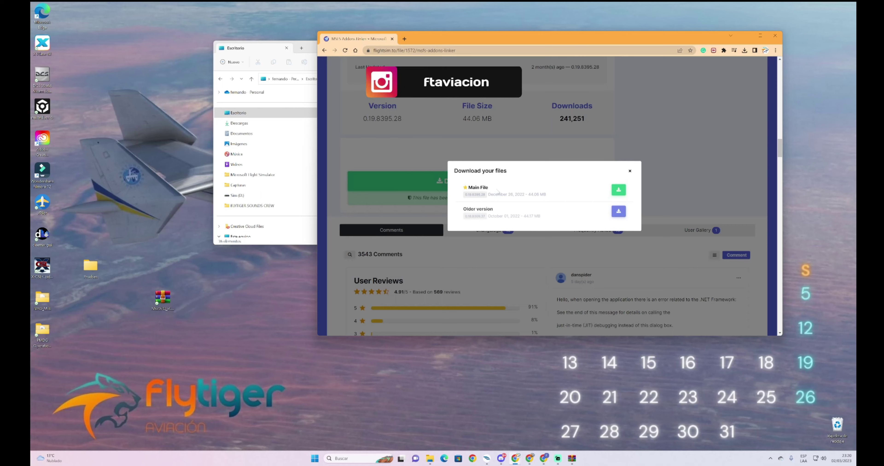
click(622, 191)
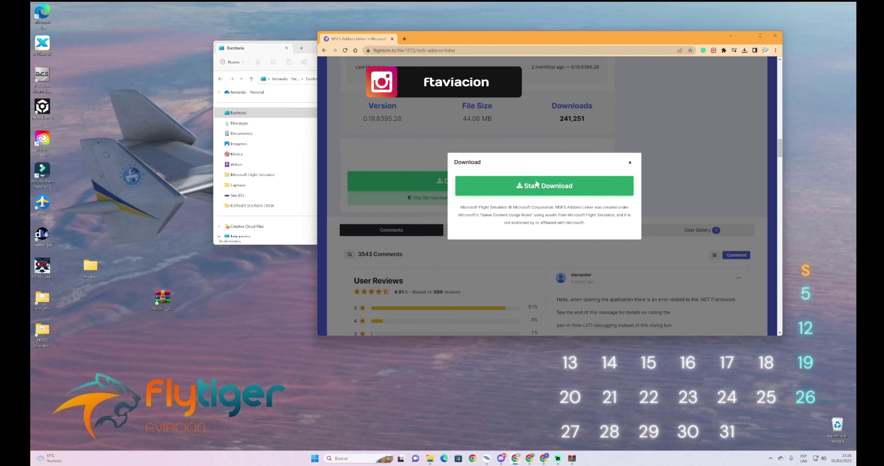
click(545, 190)
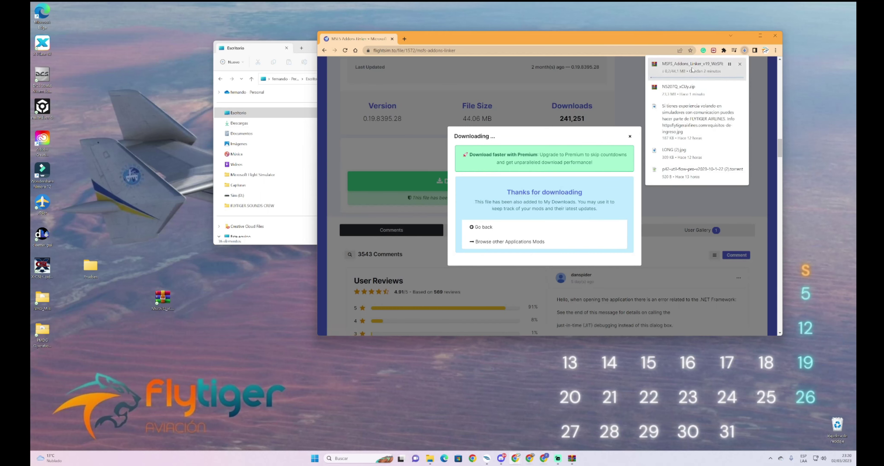
Step: Place the downloaded MSFS_Addons_Linker zip archive from the browser's recent downloads on the desktop
click(761, 35)
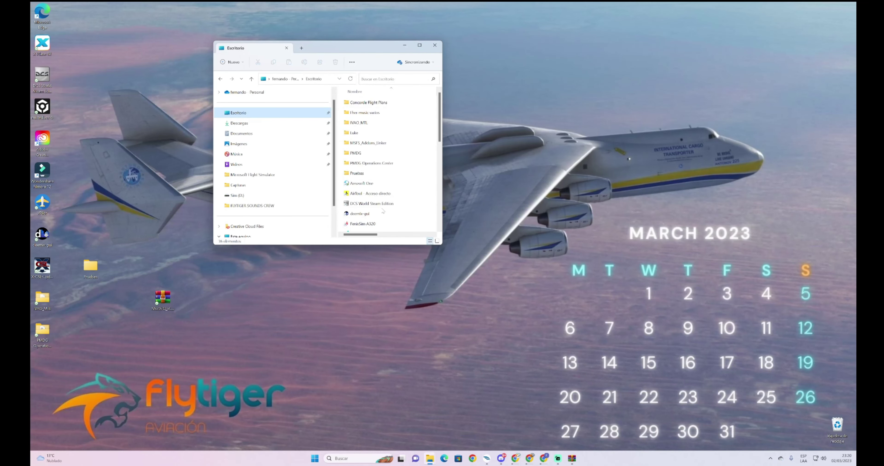
mouse_move(517, 462)
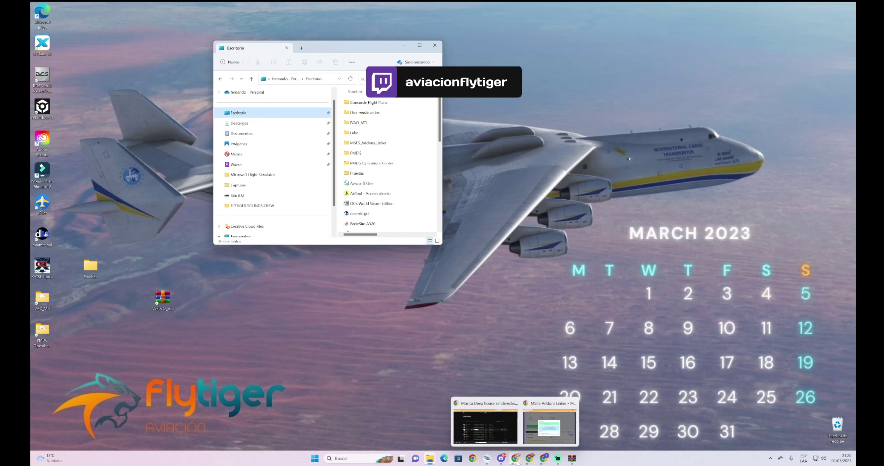
click(549, 427)
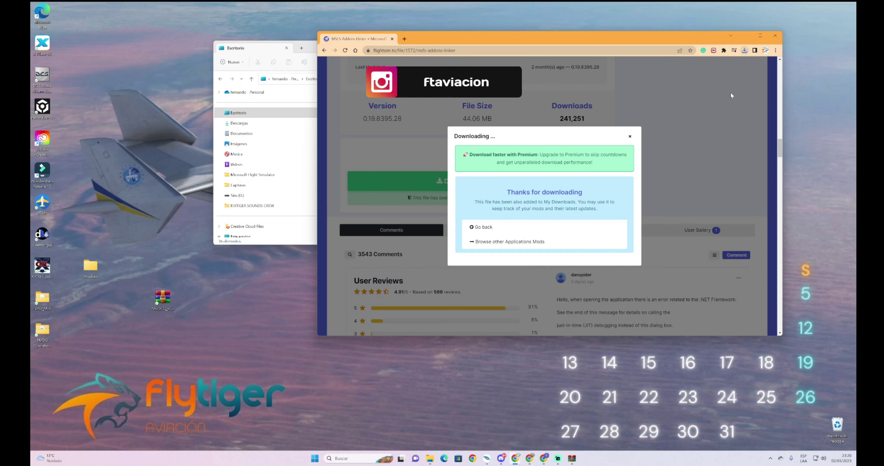
click(744, 51)
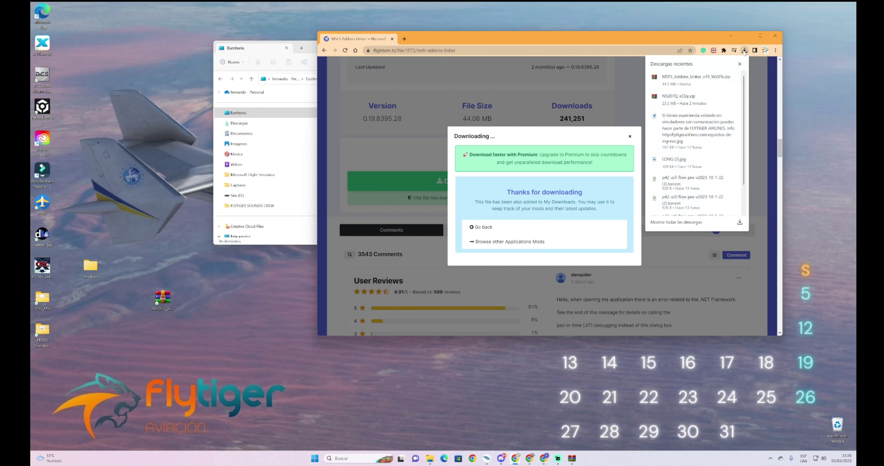
drag(691, 80, 245, 336)
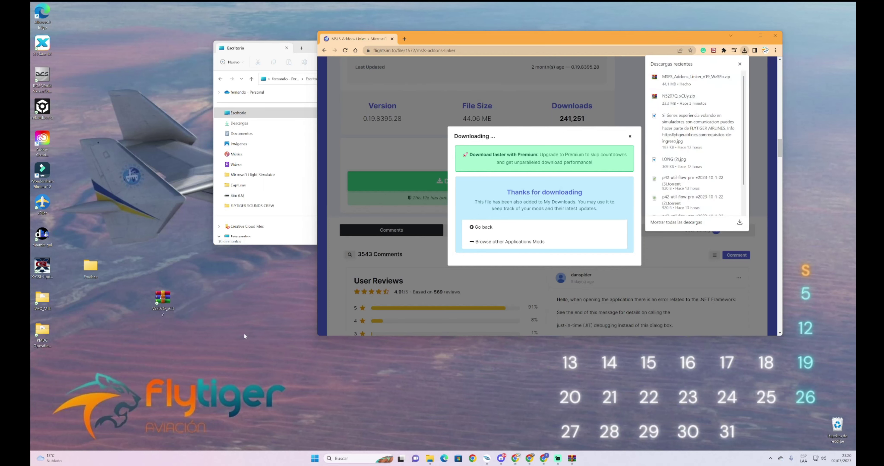
key(super+Down)
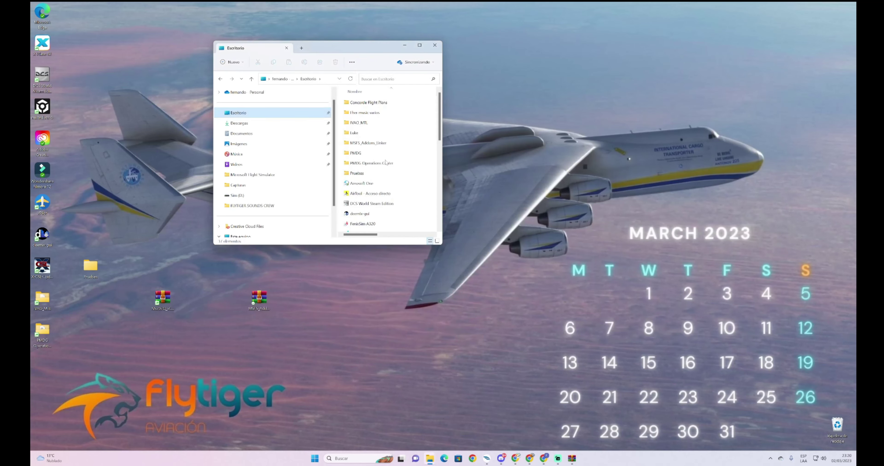
Step: Open the MSFS_Addons_Linker archive and examine the files inside its MSFS_Addons_Linker folder
double_click(259, 299)
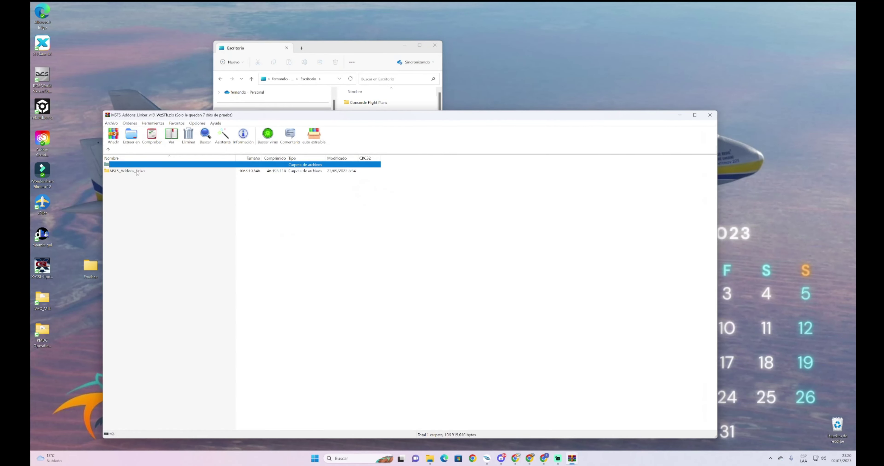
click(137, 172)
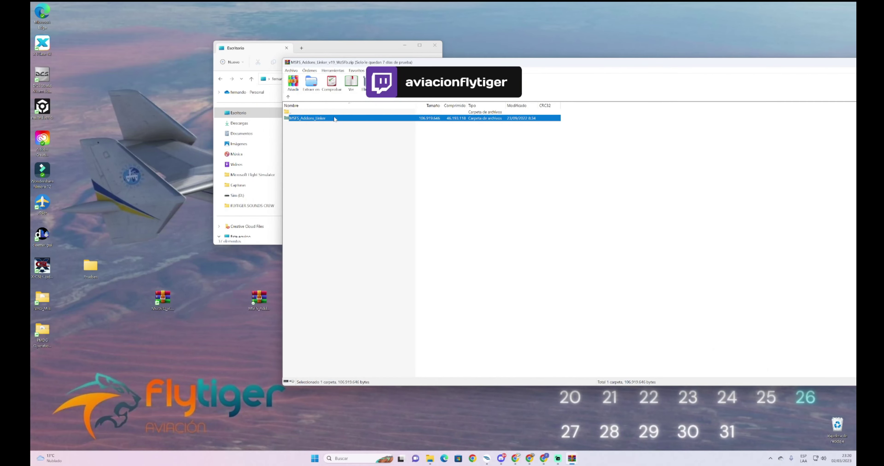
double_click(323, 119)
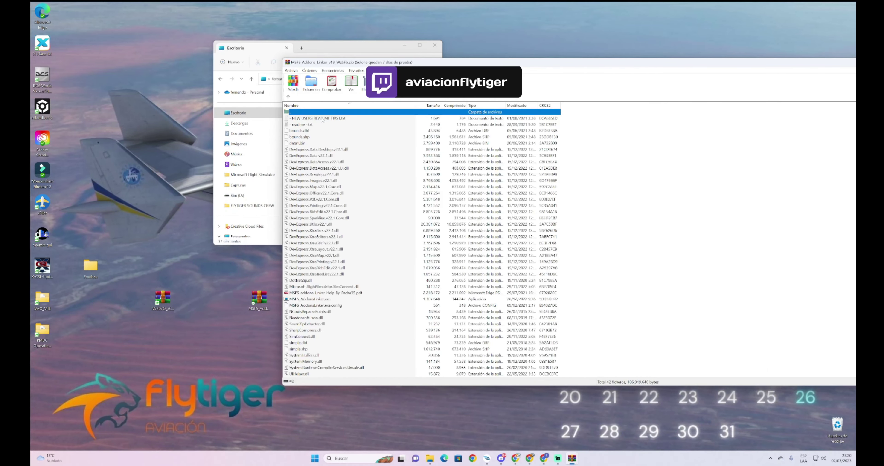
click(288, 98)
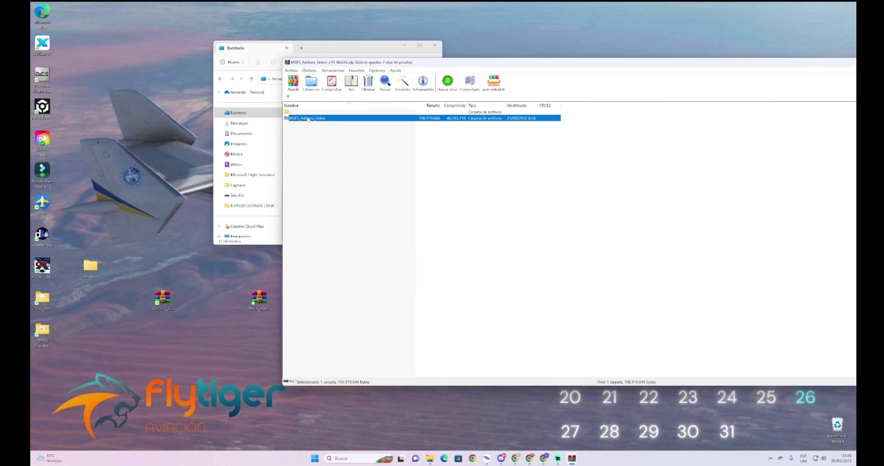
drag(308, 119, 335, 118)
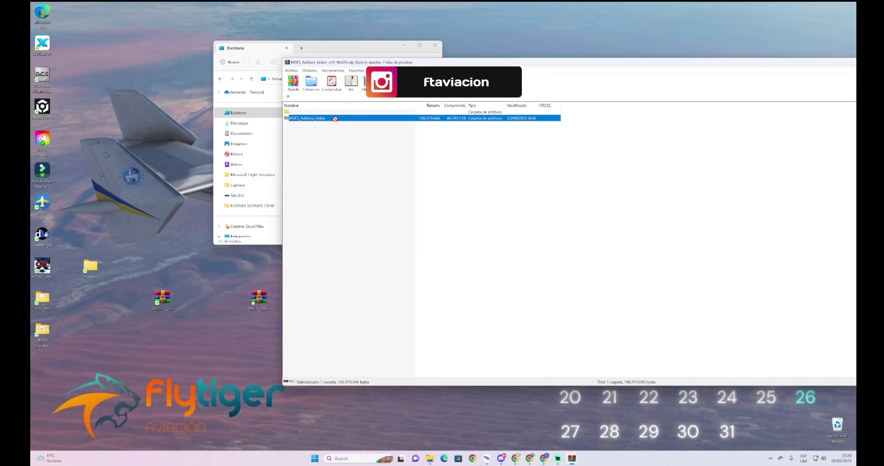
double_click(314, 118)
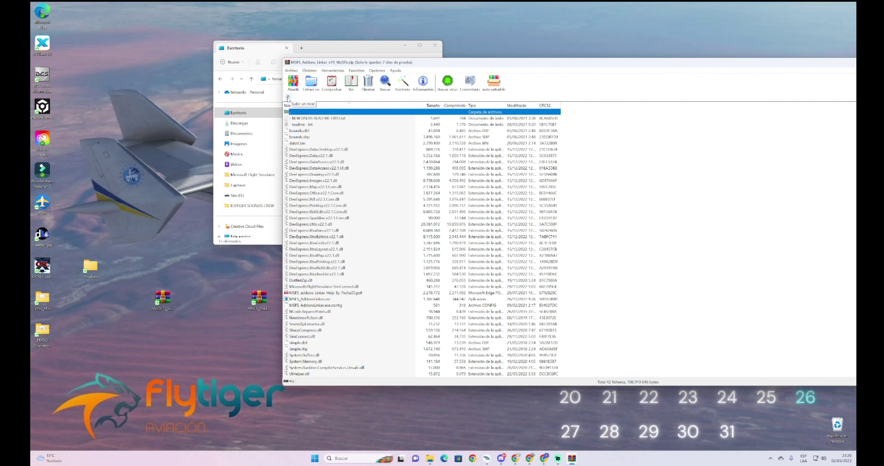
Step: Close the archive and open the extracted MSFS_Addons_Linker folder from the desktop folder, enlarging its window
drag(805, 62, 674, 76)
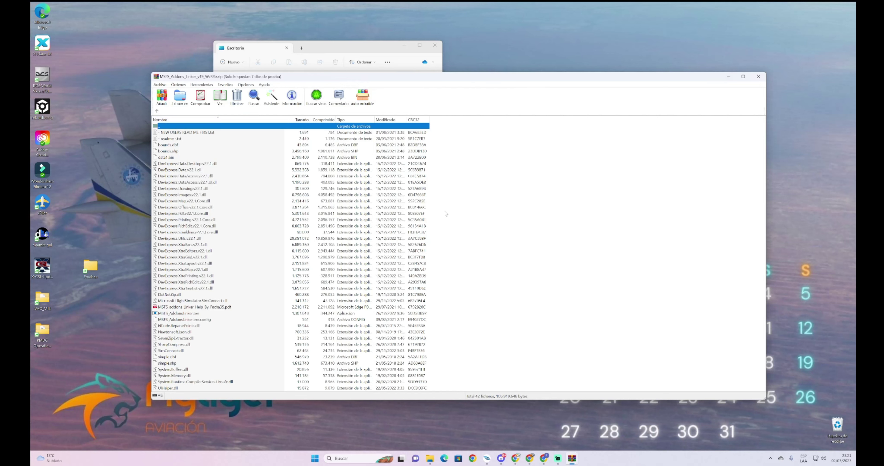
click(758, 77)
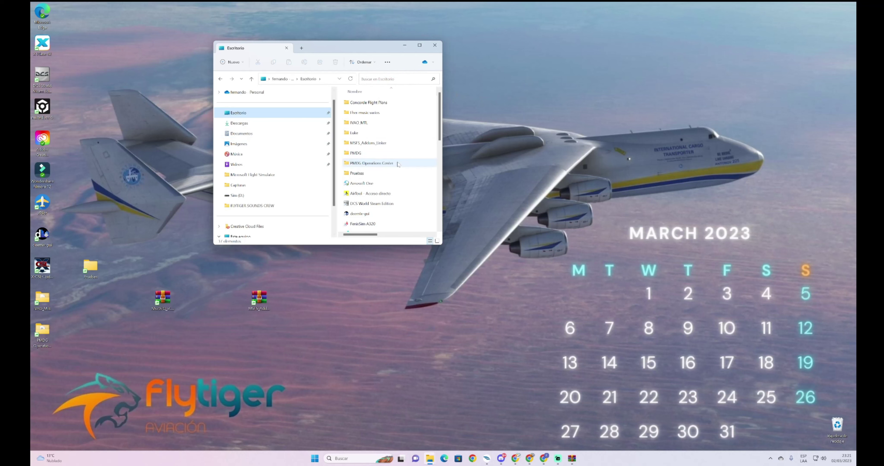
double_click(389, 143)
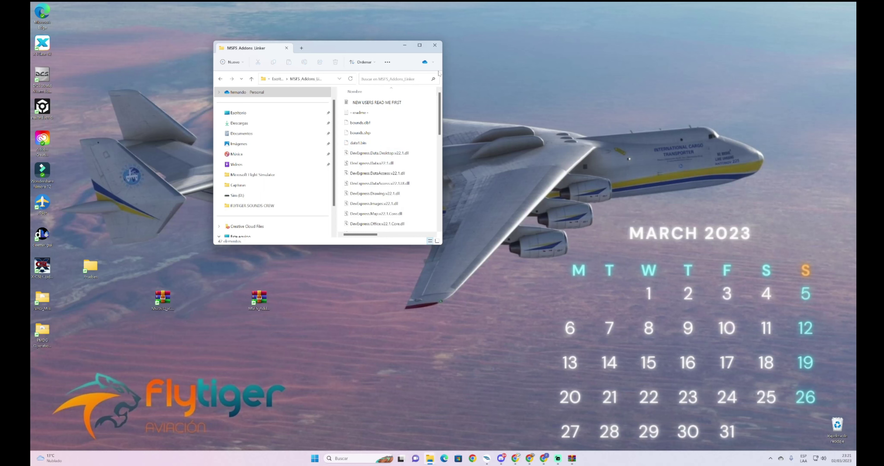
drag(443, 65, 548, 66)
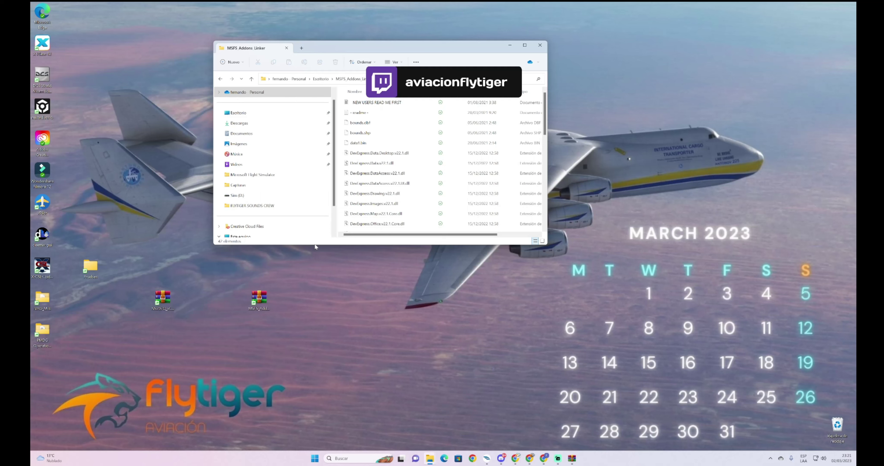
drag(309, 244, 310, 394)
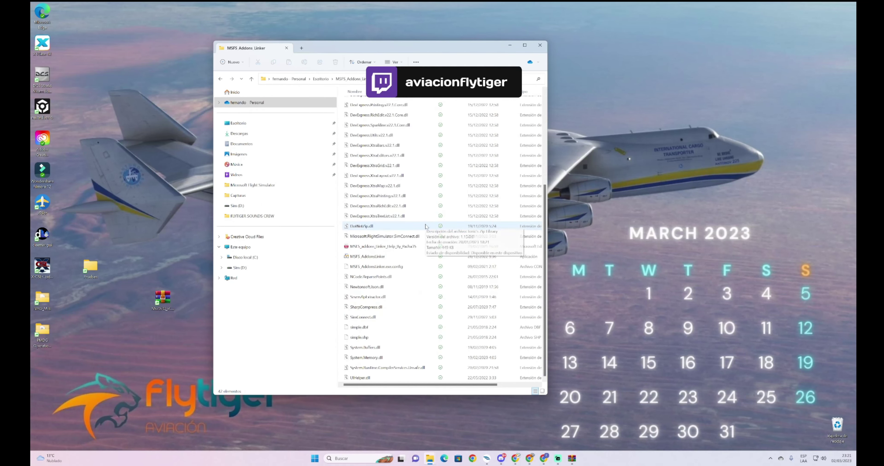
Step: Create a desktop shortcut to the MSFS_AddonsLinker application in the extracted folder
scroll(380, 206, down, 4)
scroll(379, 185, up, 2)
scroll(373, 213, down, 2)
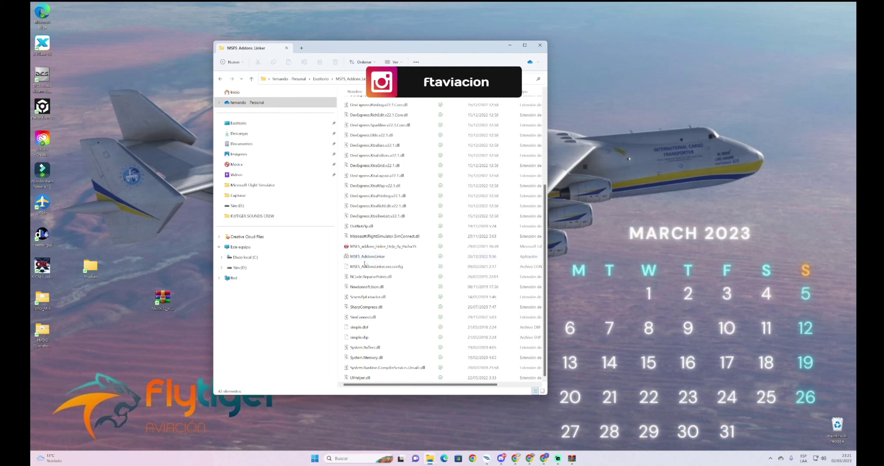
click(371, 258)
right_click(372, 261)
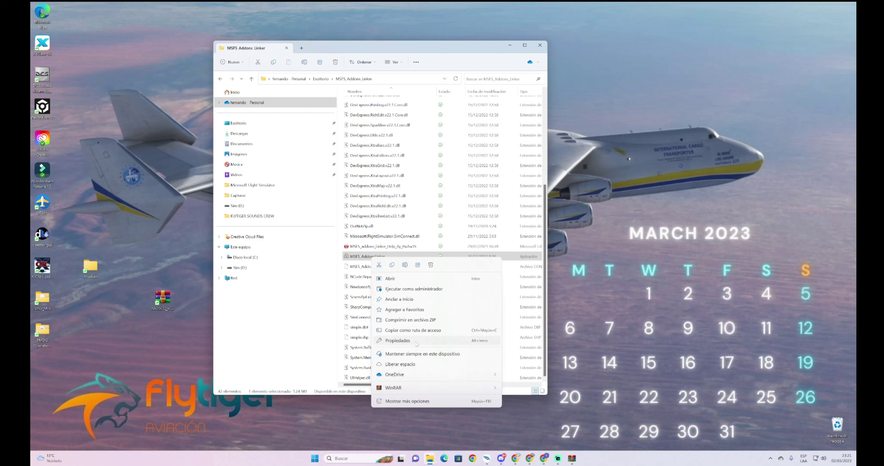
click(427, 404)
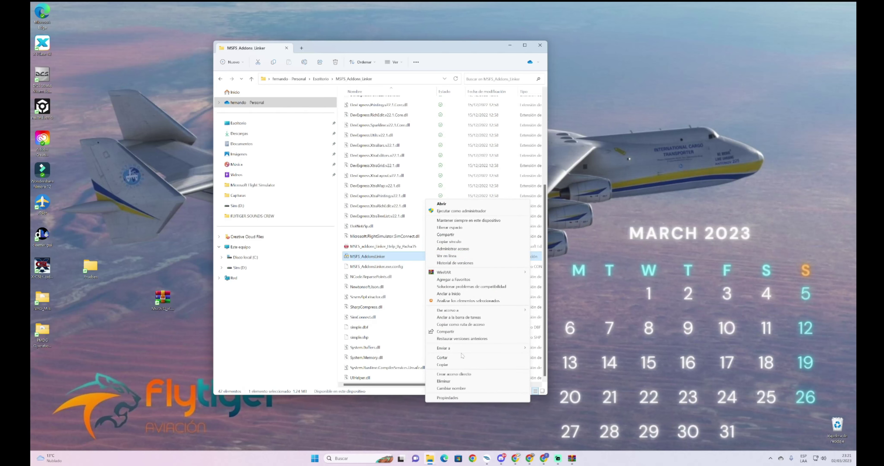
mouse_move(462, 349)
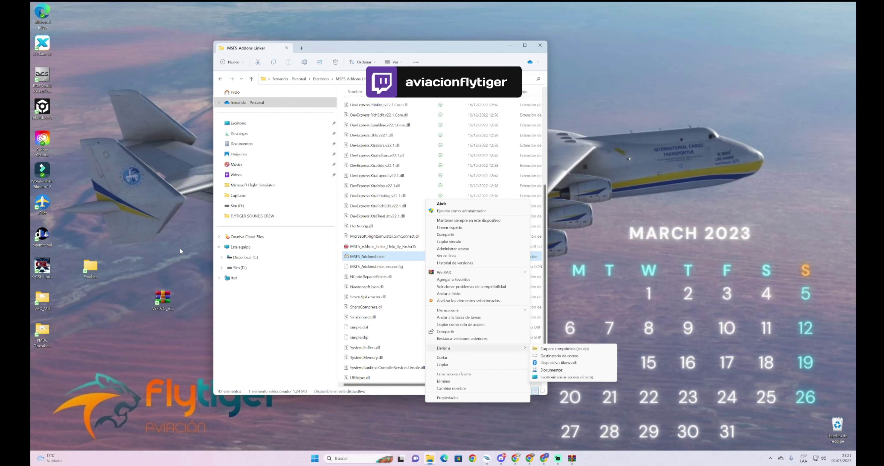
click(559, 378)
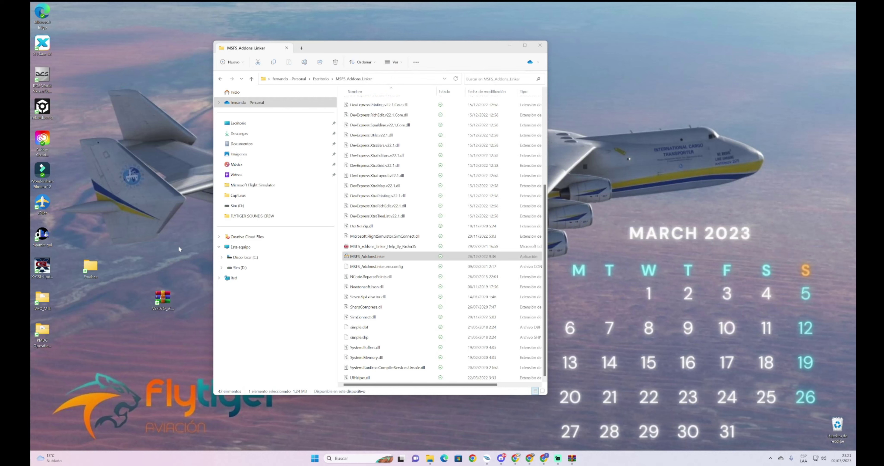
Step: Close the MSFS_Addons_Linker folder and place the new shortcut below the column of existing desktop icons
click(360, 257)
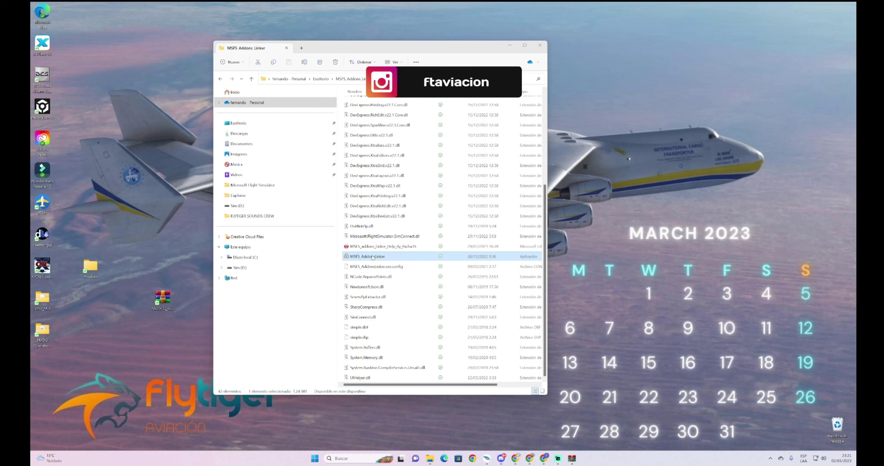
click(187, 323)
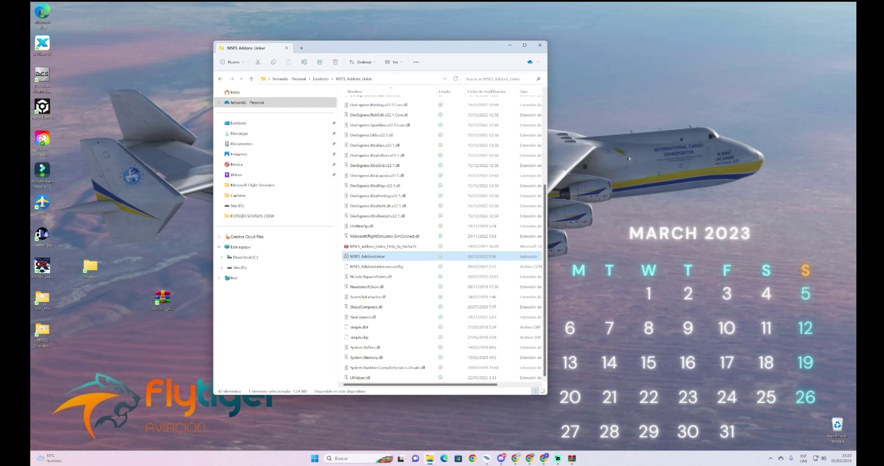
click(540, 45)
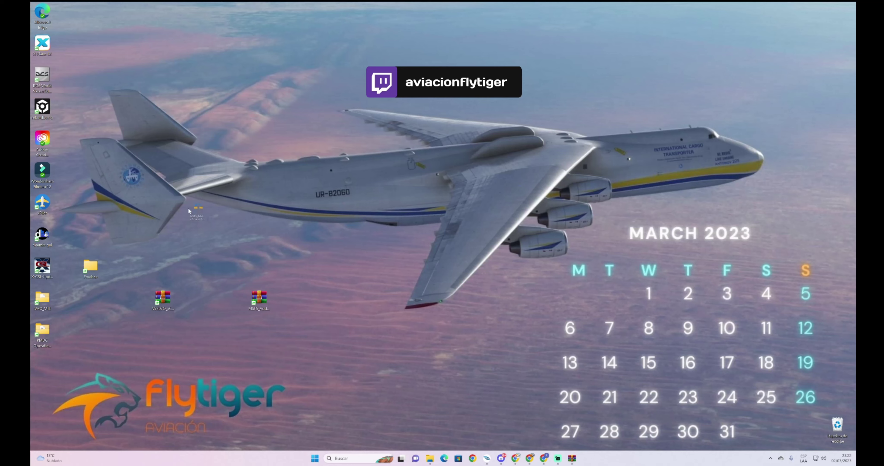
drag(99, 357, 53, 362)
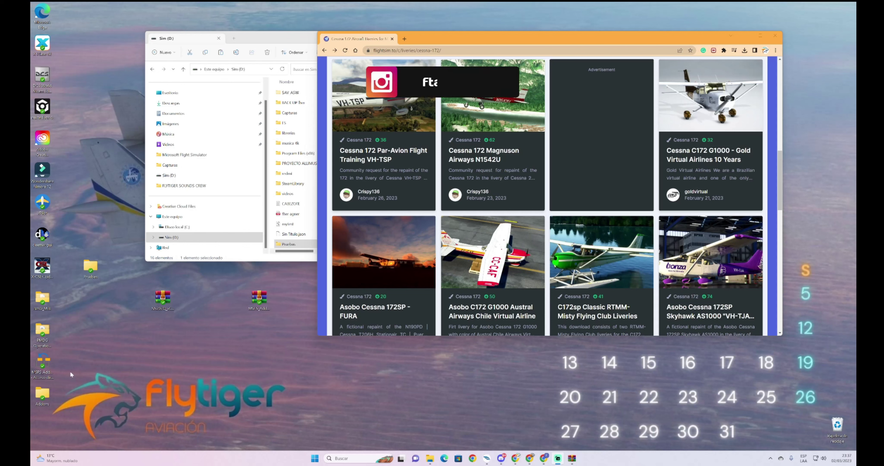
Step: Launch MSFS Addons Linker from its desktop shortcut and narrow the Name column of the addons list
click(44, 361)
double_click(44, 360)
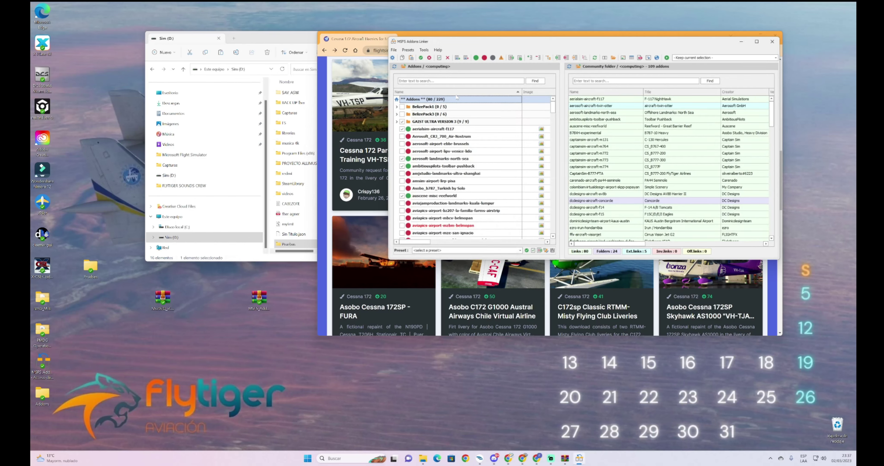
drag(521, 92, 434, 92)
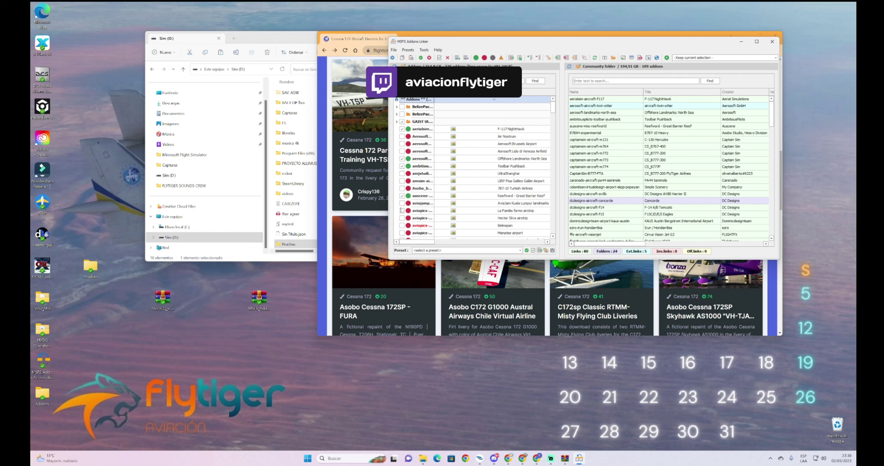
Step: Move the Pruebas folder on the desktop next to the livery archive
drag(90, 268, 122, 300)
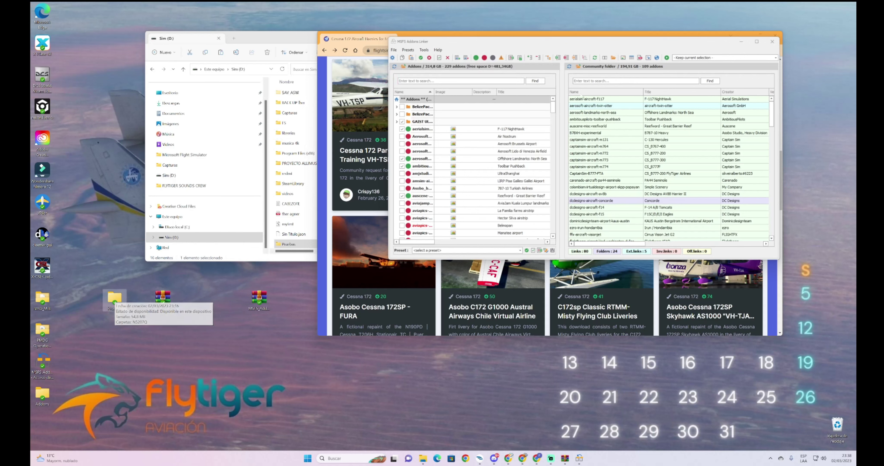
Step: Examine the addons, Community and presets folder settings in the general options, accept them, and look through the addons list
click(422, 50)
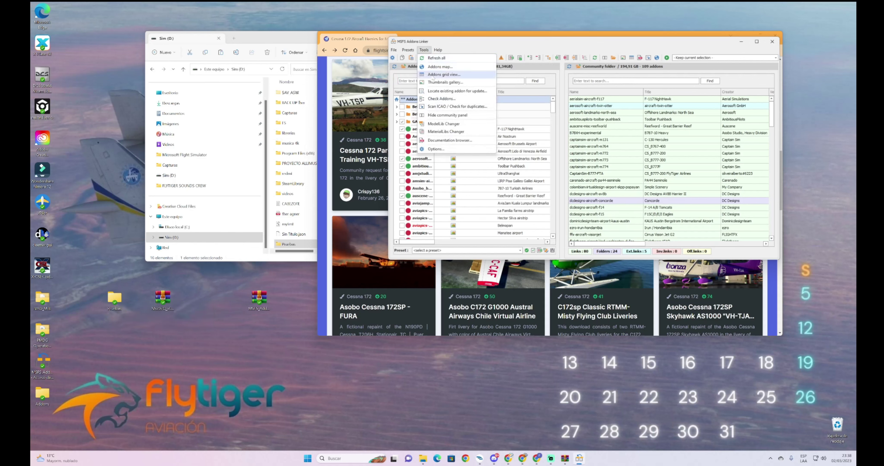
click(435, 149)
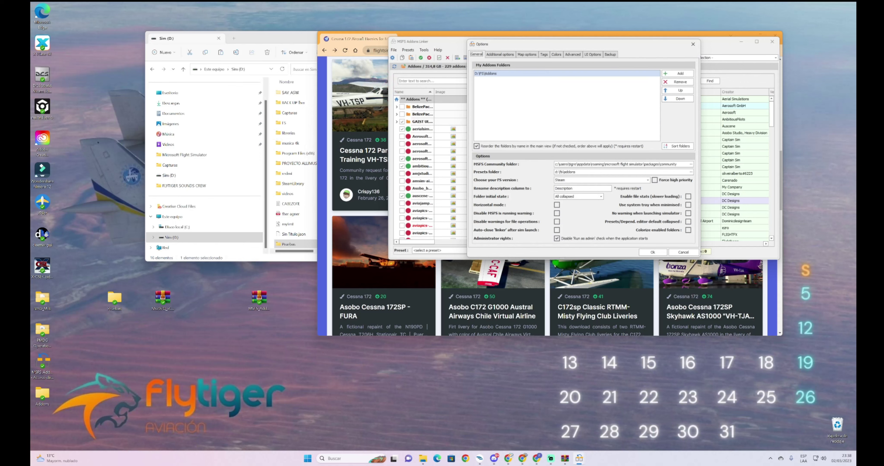
click(598, 172)
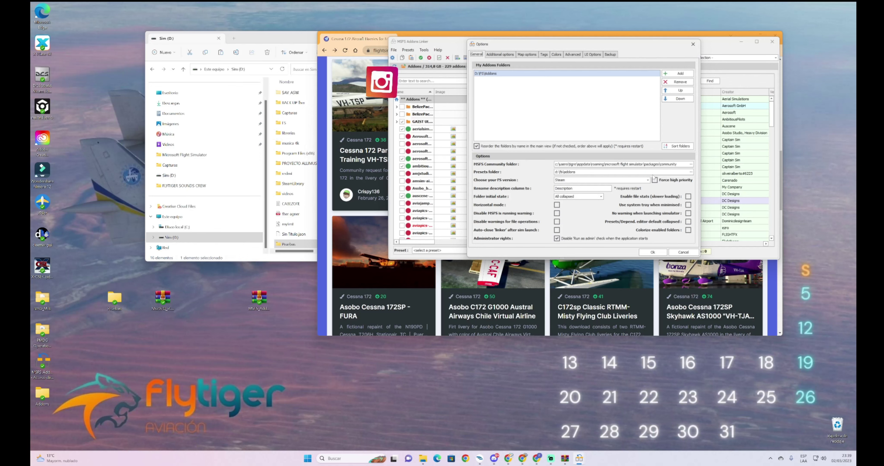
click(652, 253)
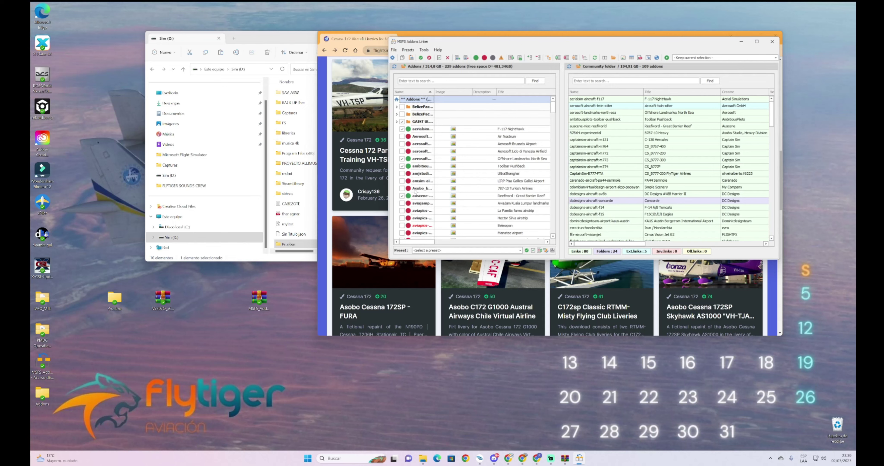
scroll(416, 192, down, 8)
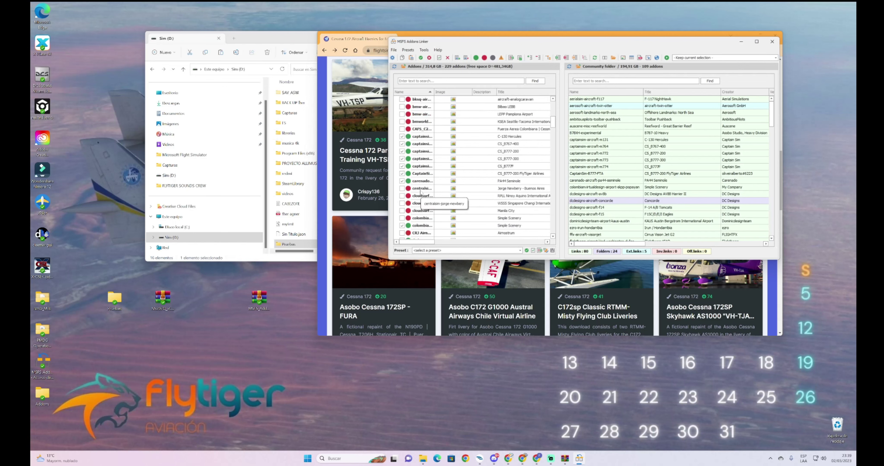
scroll(421, 192, up, 8)
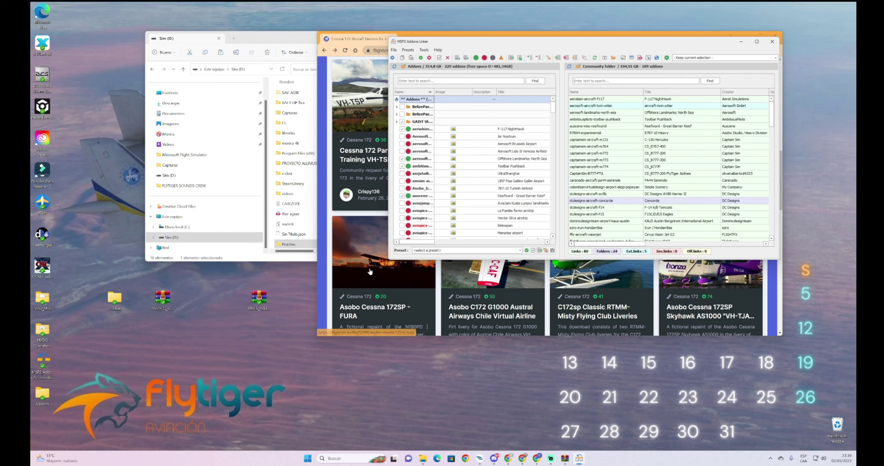
Step: Copy the N5207Q livery folder from the desktop's Pruebas folder into FS\Addons on the Sim (D:) drive and put the folder window away
double_click(115, 299)
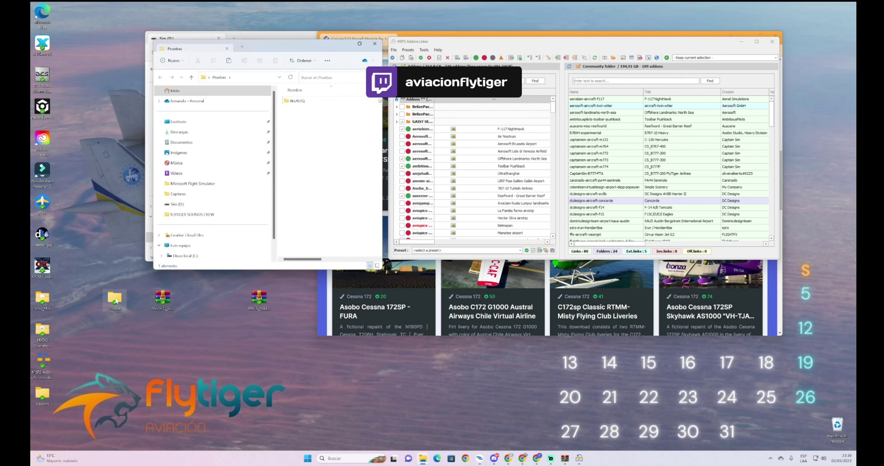
click(299, 101)
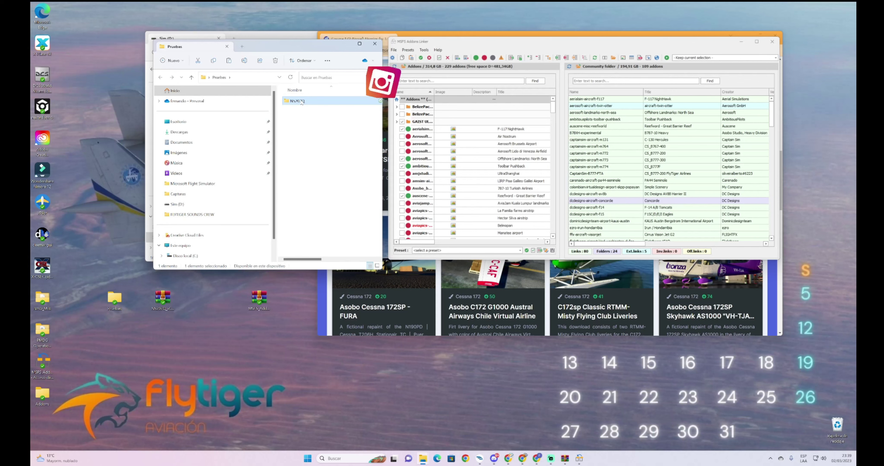
right_click(301, 102)
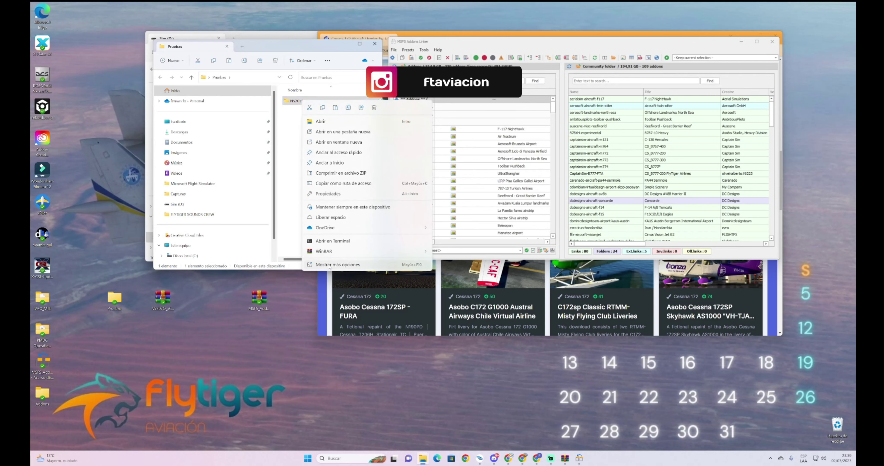
click(291, 172)
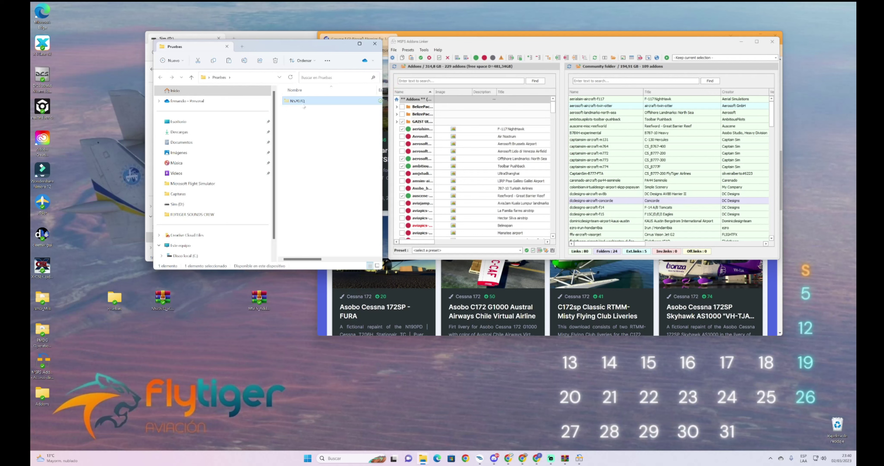
scroll(187, 245, down, 2)
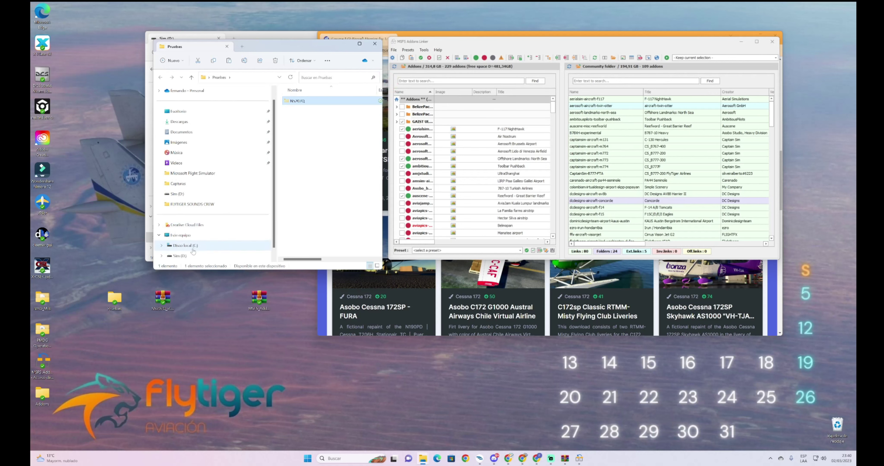
click(187, 246)
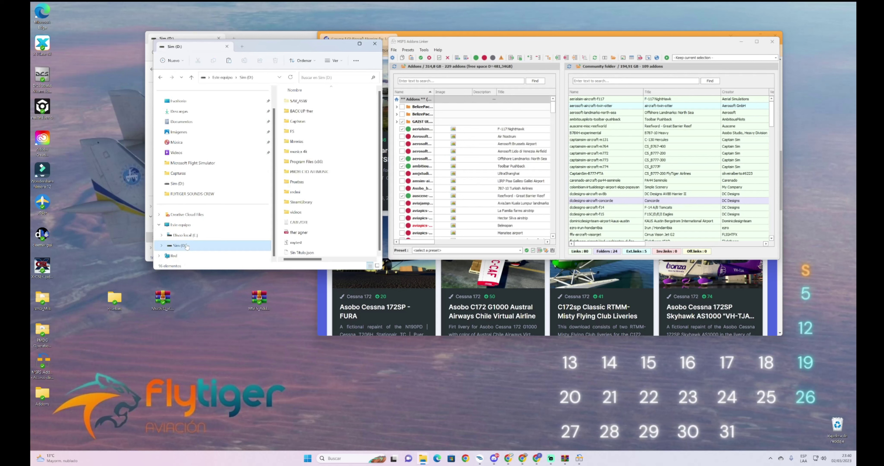
double_click(296, 131)
double_click(296, 101)
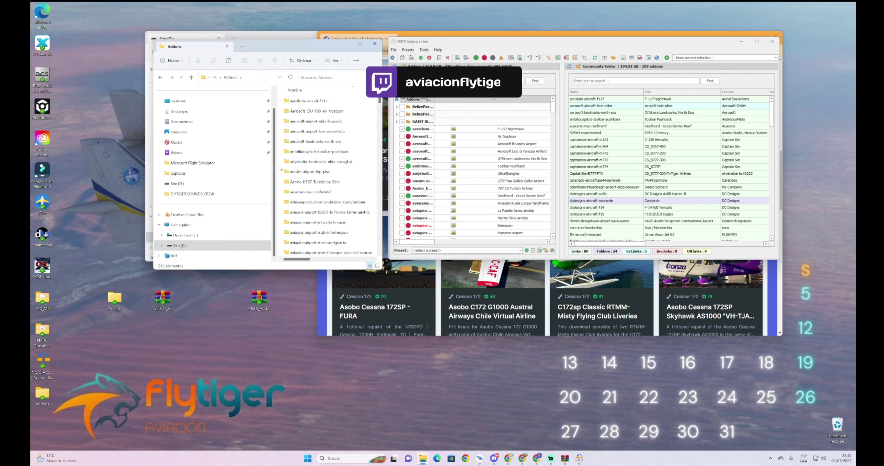
key(ctrl+v)
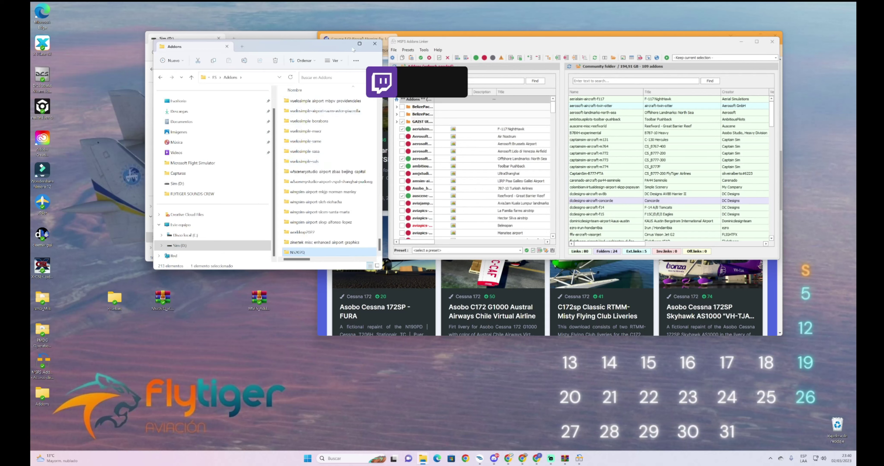
click(344, 44)
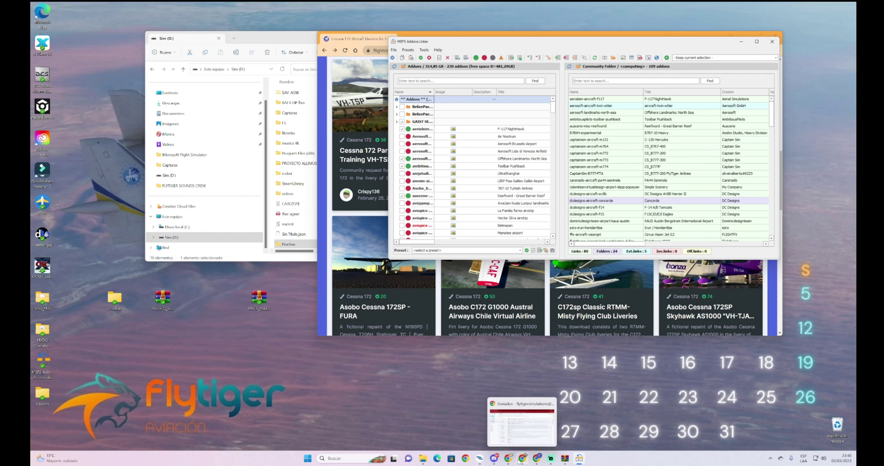
Step: Switch to Chrome, look through the newest Cessna 172 liveries on Flightsim.to, and return to the Sim (D:) folder window
mouse_move(508, 459)
click(528, 434)
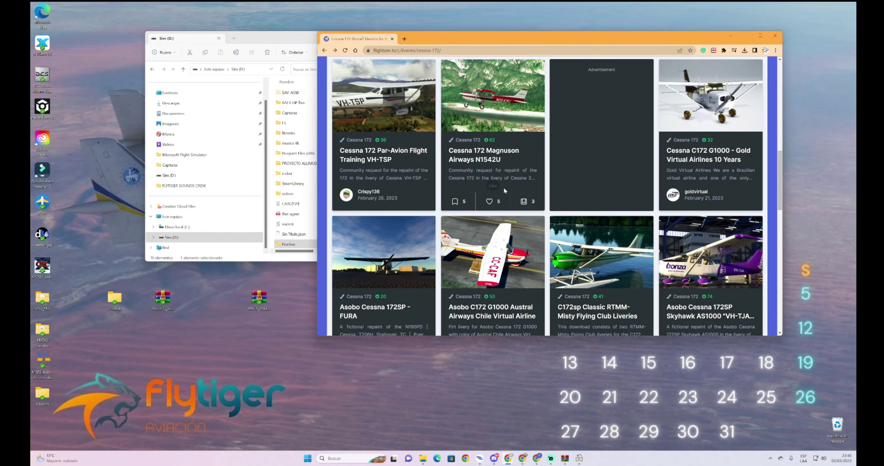
scroll(513, 187, up, 6)
scroll(514, 188, down, 2)
scroll(513, 188, up, 1)
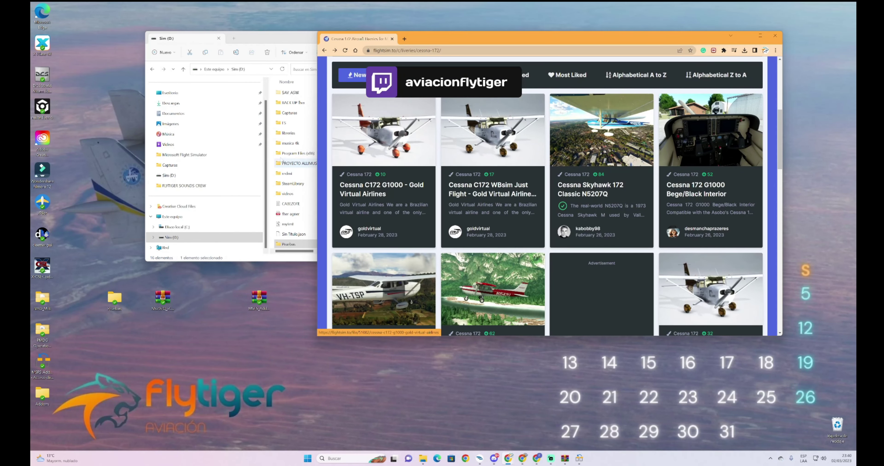
click(423, 458)
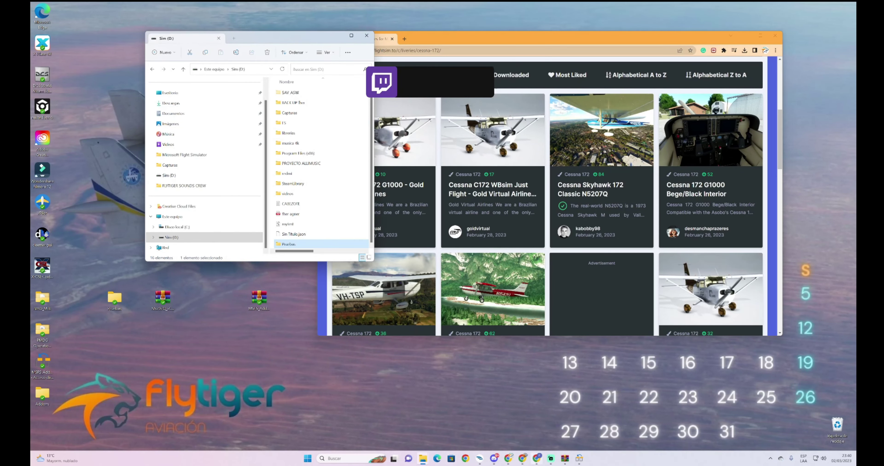
Step: Switch to MSFS Addons Linker and widen the Name column of the addons list
click(579, 459)
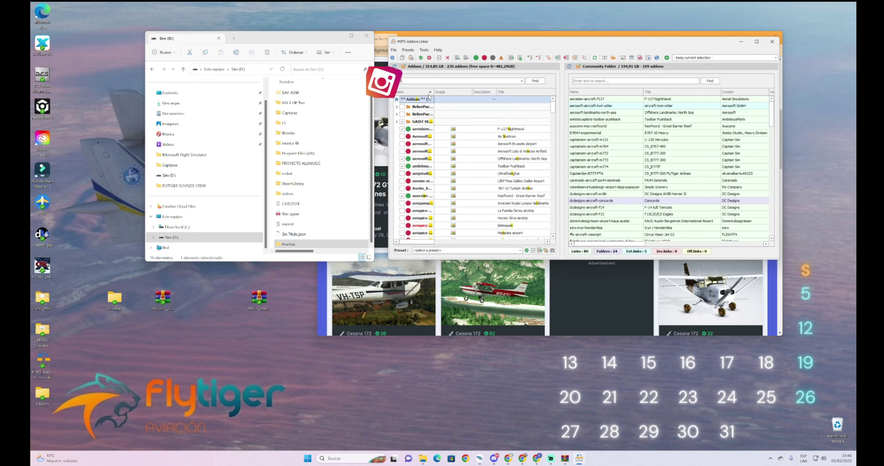
key(Return)
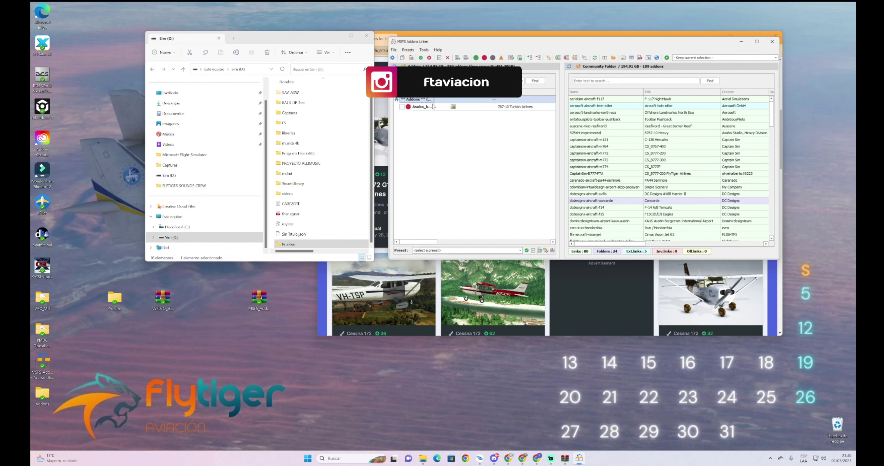
drag(435, 100, 450, 100)
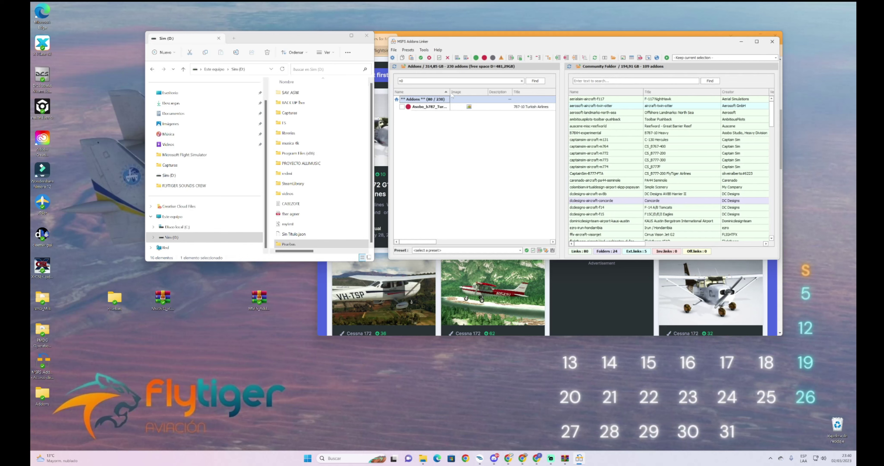
drag(450, 91, 466, 91)
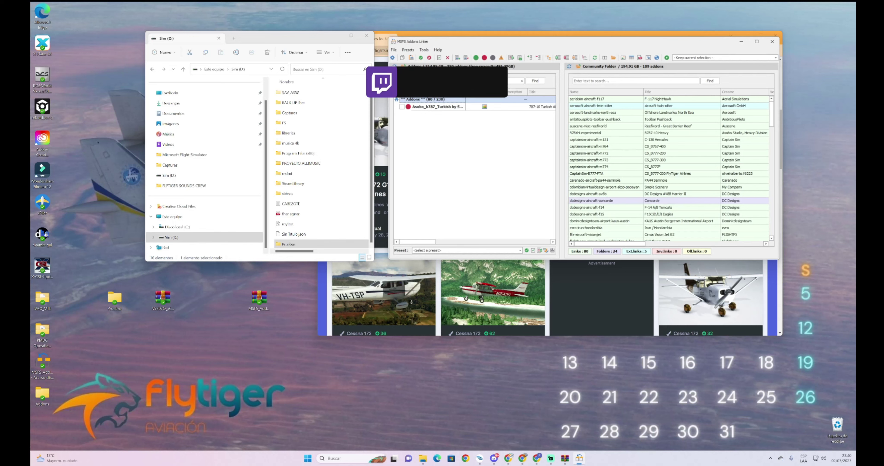
Step: Filter the addons list by N52 and toggle the N5207Q livery on, off and on again
text(NO57)
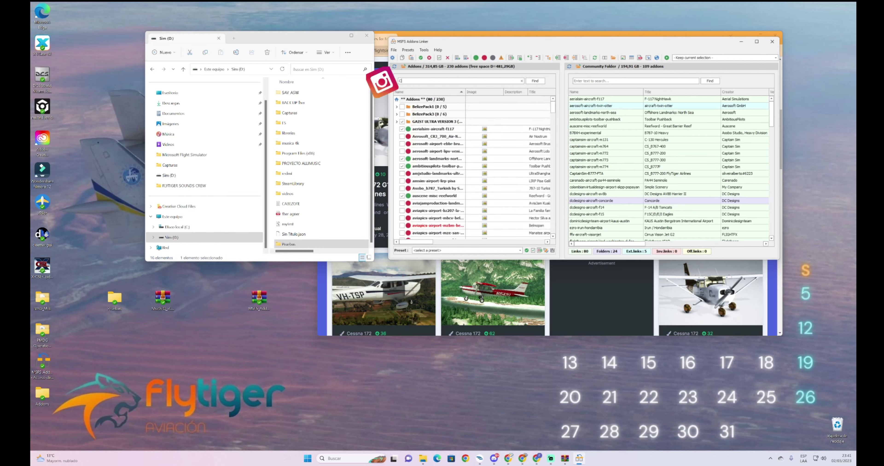
text(cessna)
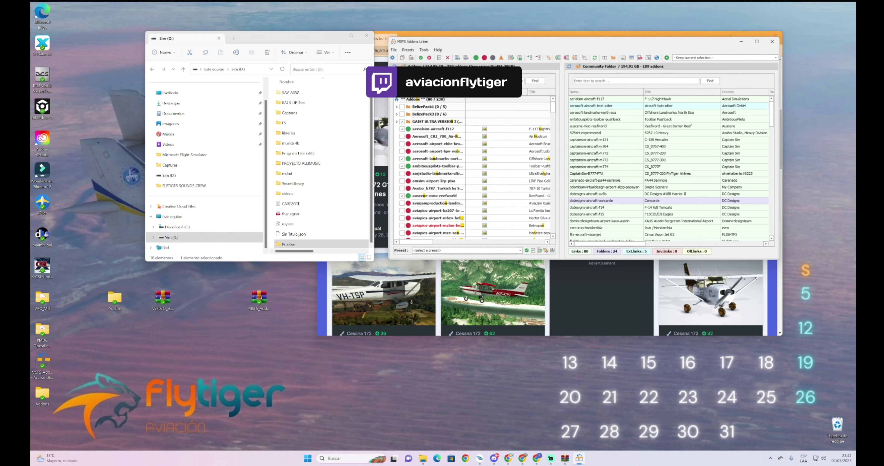
text(S2)
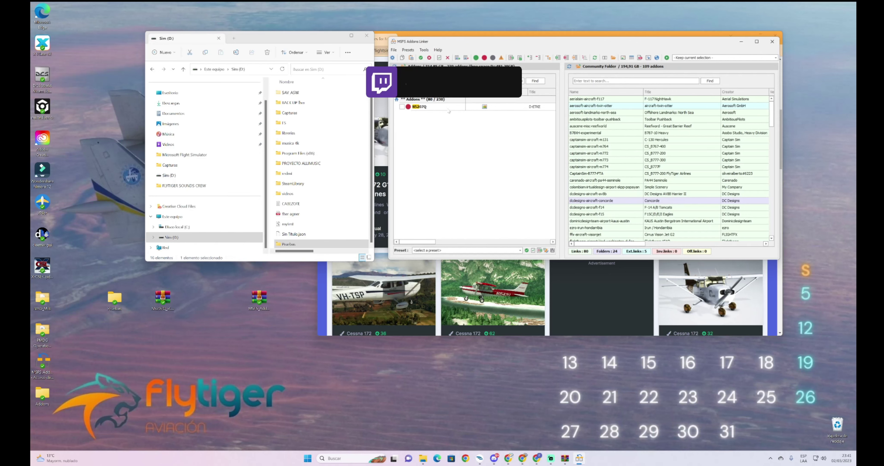
click(402, 108)
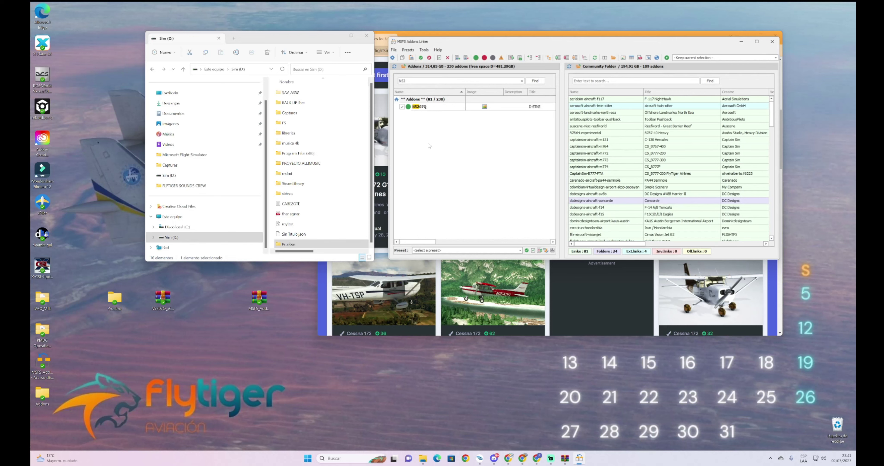
click(402, 106)
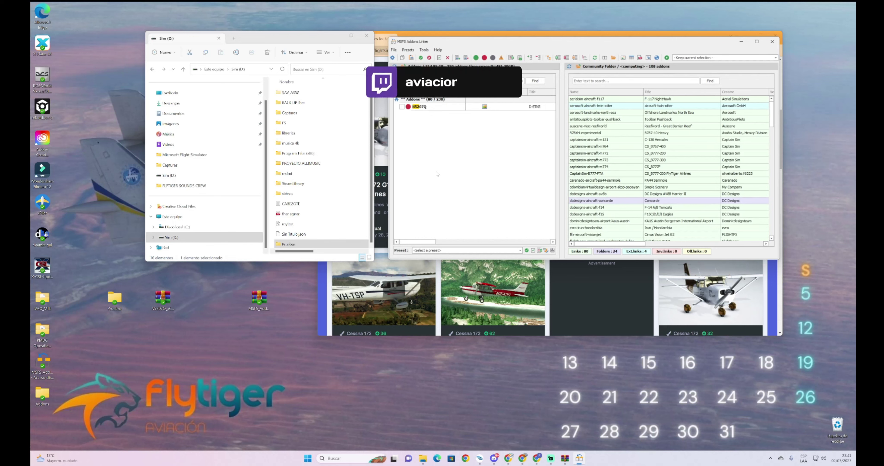
click(402, 107)
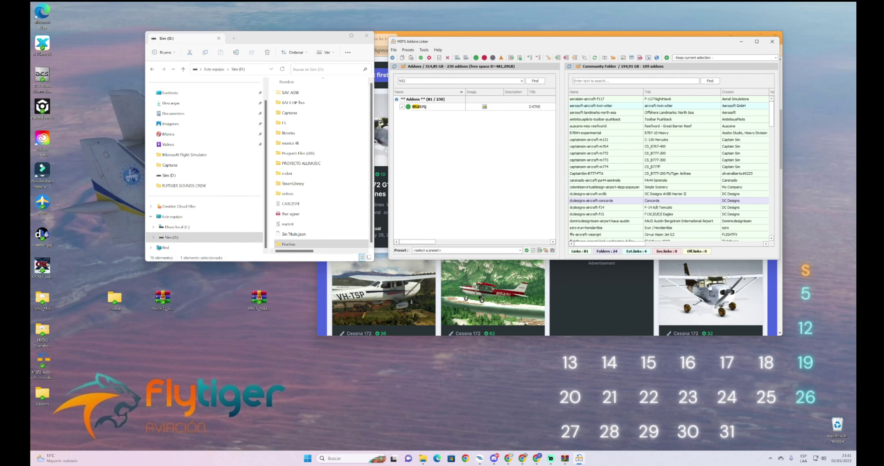
Step: Switch to Chrome, open the Cessna C172 G1000 - Gold Virtual Airlines livery on Flightsim.to, and download version 1.0
click(742, 292)
scroll(742, 291, down, 6)
scroll(742, 291, up, 10)
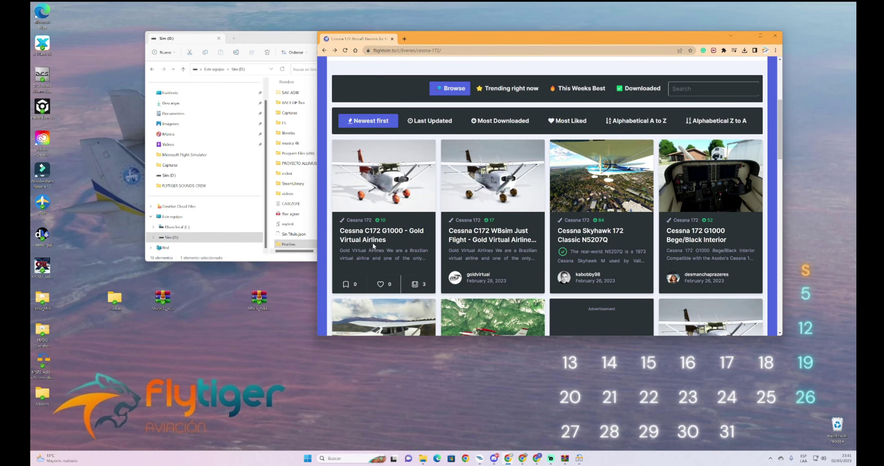
click(376, 194)
scroll(502, 182, down, 2)
scroll(502, 182, down, 10)
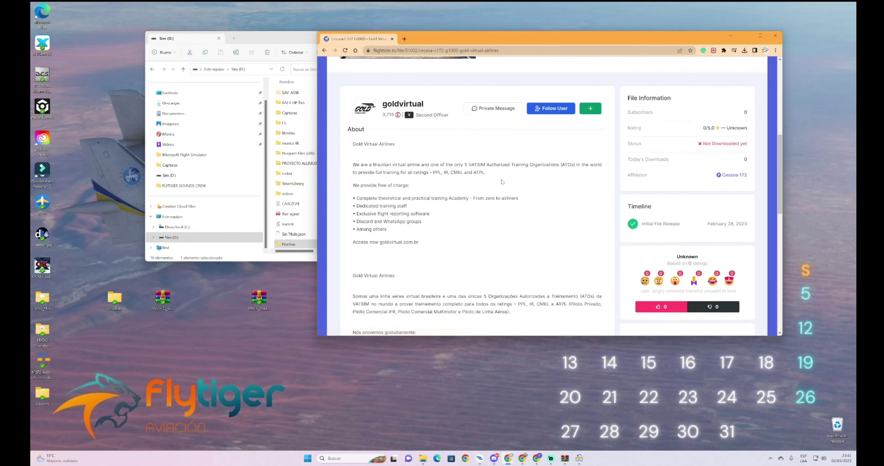
scroll(503, 182, up, 12)
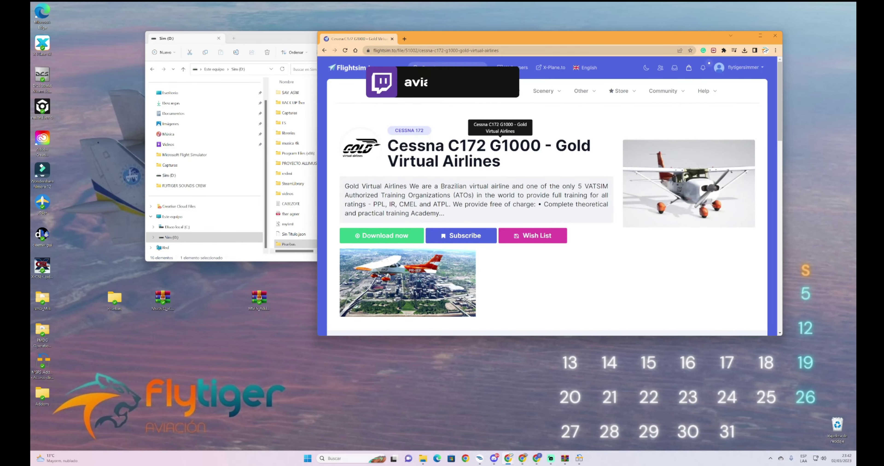
scroll(501, 151, down, 10)
scroll(479, 186, down, 4)
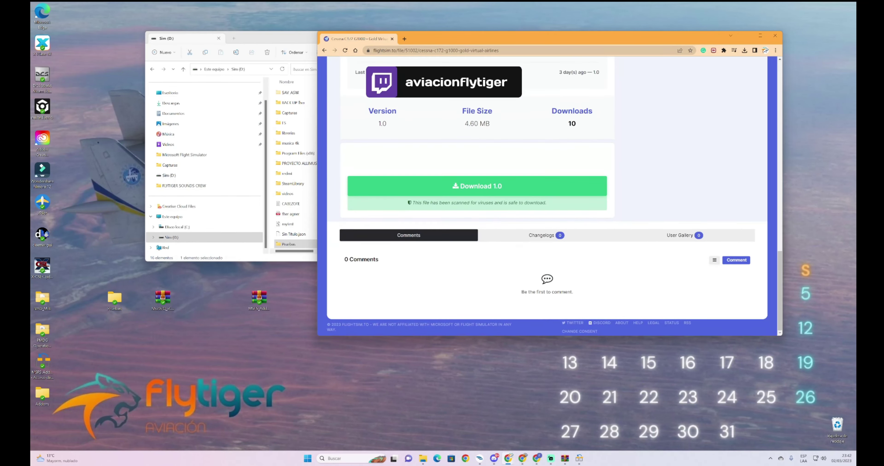
click(479, 186)
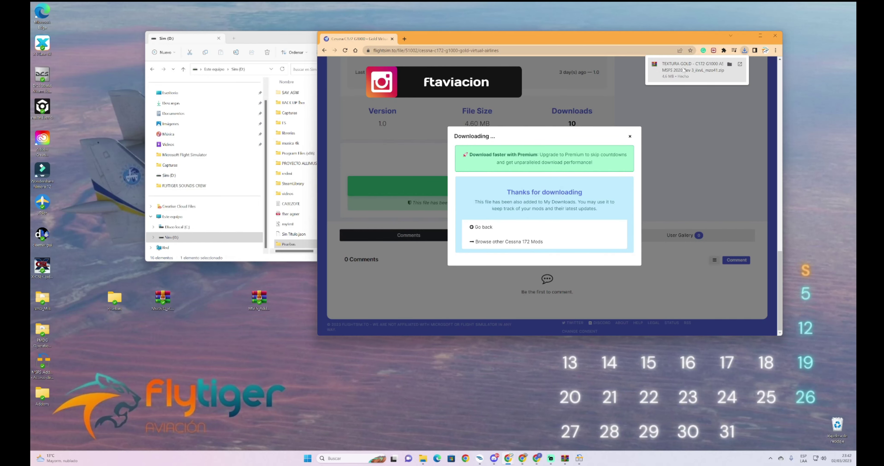
Step: Open the downloaded TEXTURA GOLD archive, extract its Livery - C172-g1000 ASOBO folder to D:\FS\Addons, and close the archive
click(684, 70)
click(186, 134)
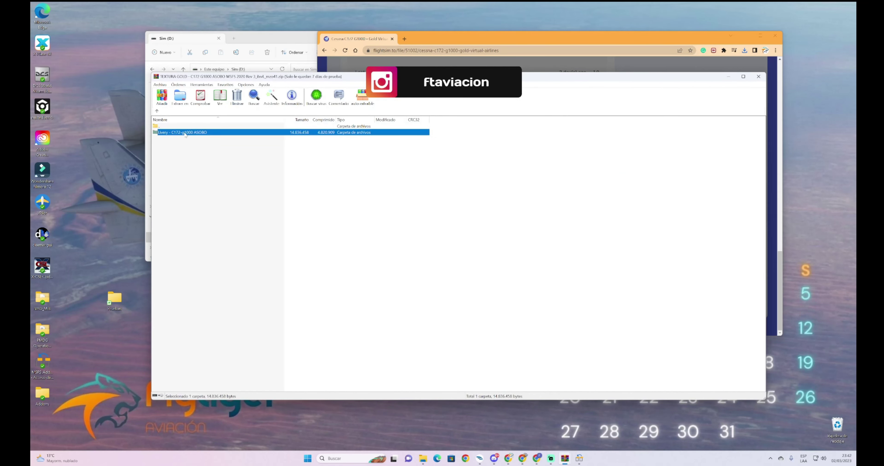
click(180, 97)
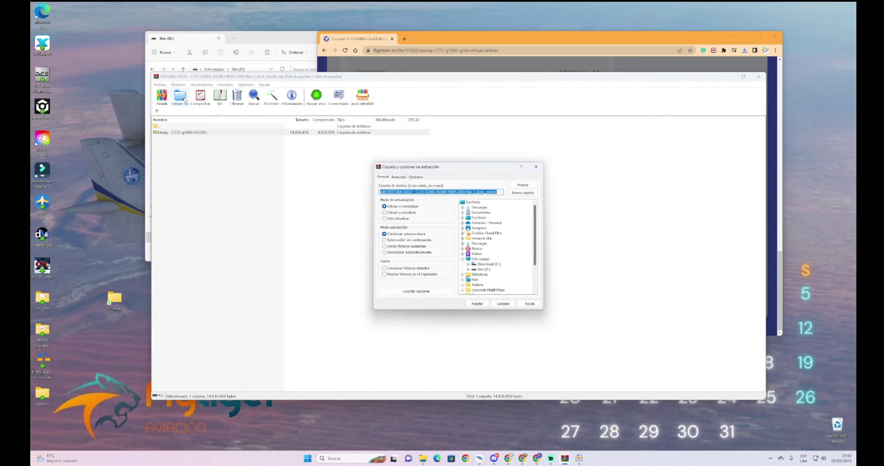
click(501, 192)
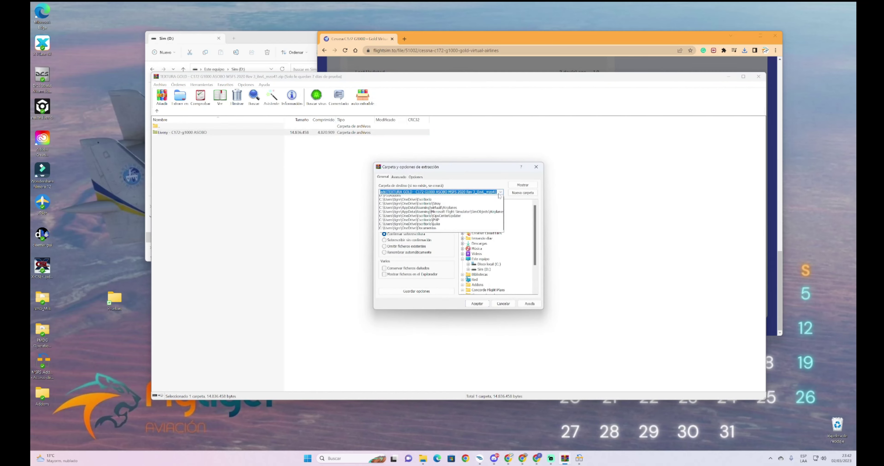
click(424, 198)
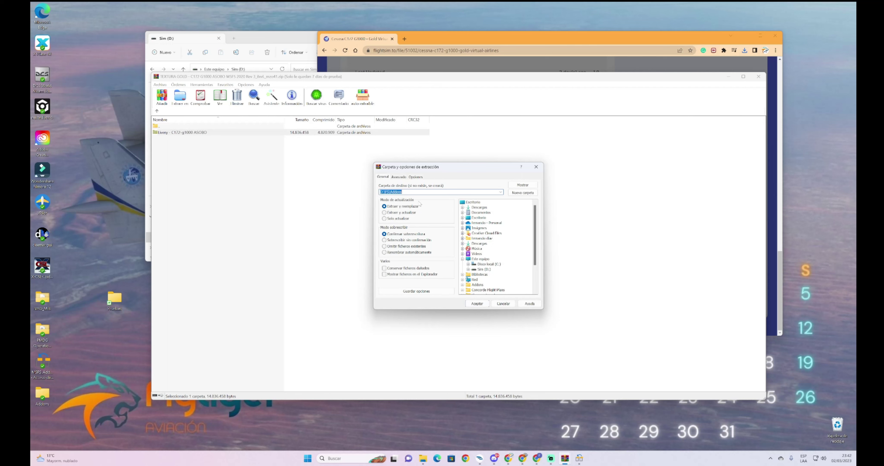
click(497, 203)
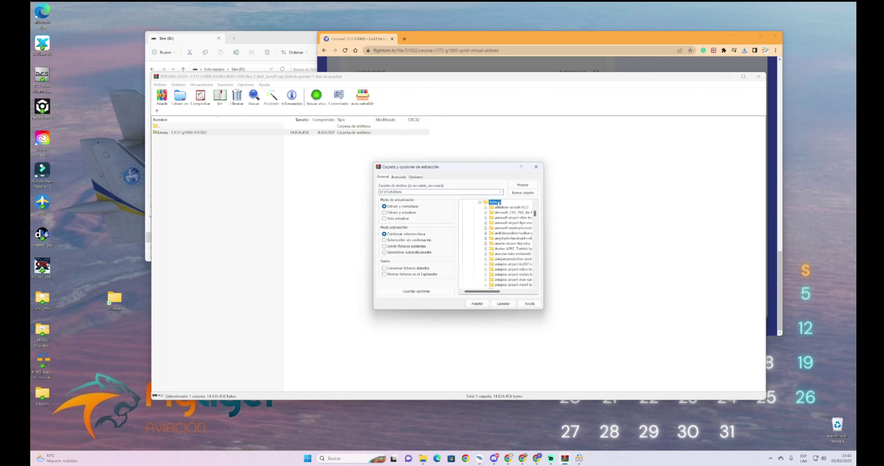
click(482, 305)
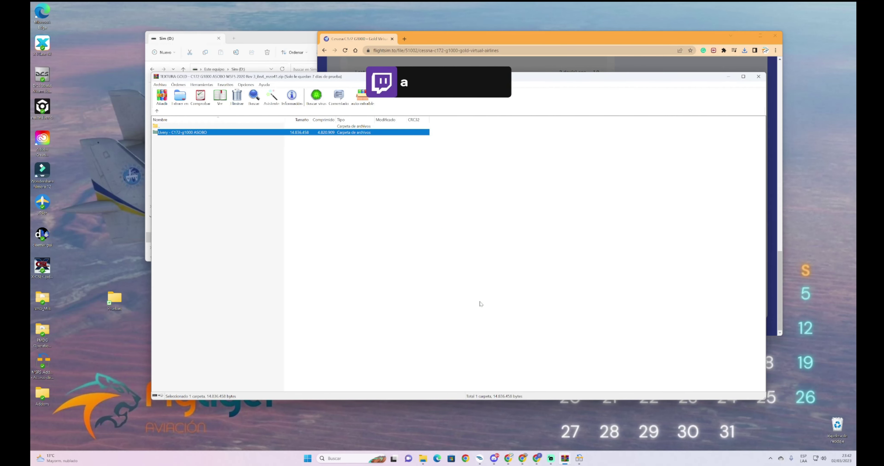
click(758, 76)
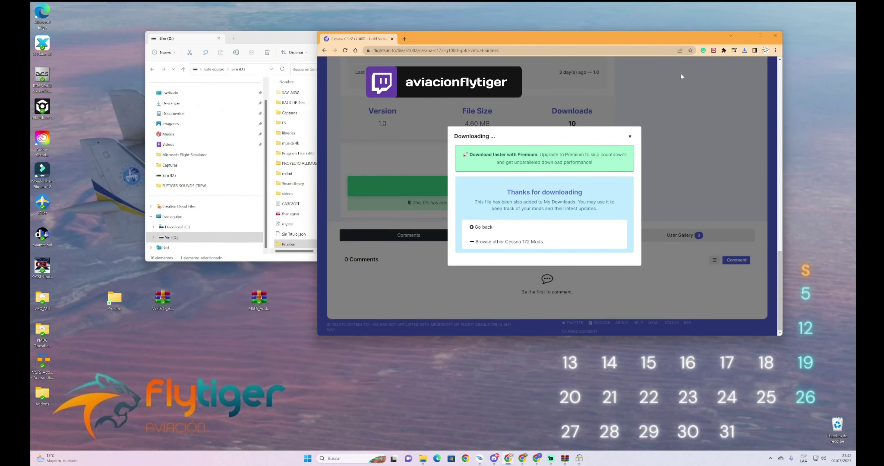
Step: Minimize Chrome and refresh the addons list in MSFS Addons Linker
click(744, 35)
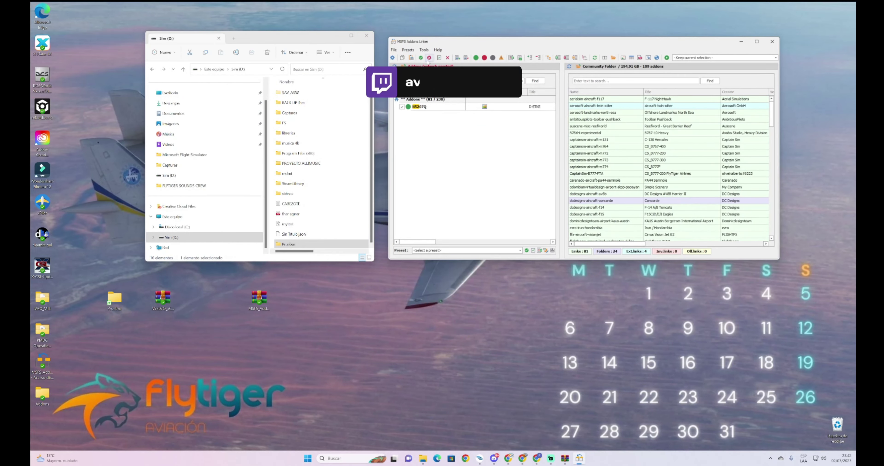
click(394, 68)
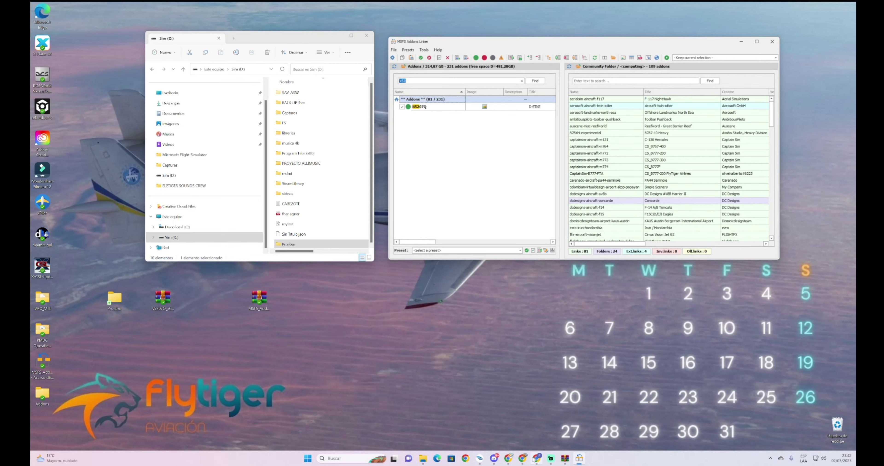
Step: Check the Gold Virtual Airlines livery's title in Chrome, and search the addons list in MSFS Addons Linker for virtu
mouse_move(502, 458)
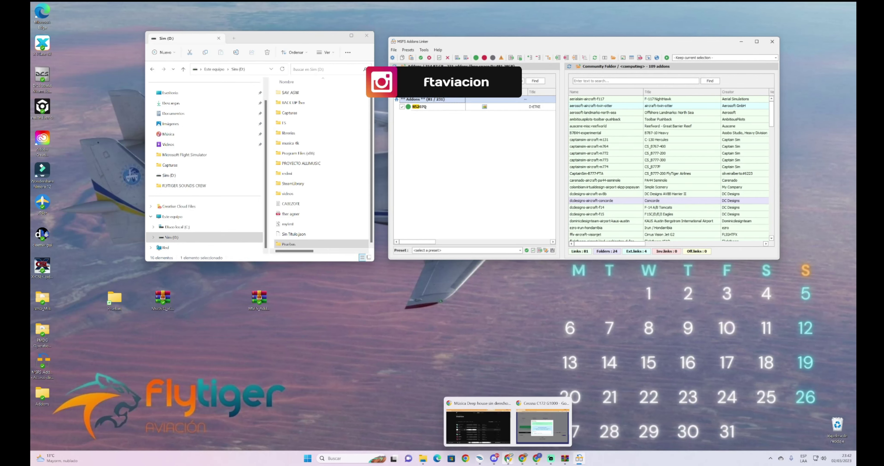
click(537, 403)
click(410, 246)
scroll(499, 191, up, 10)
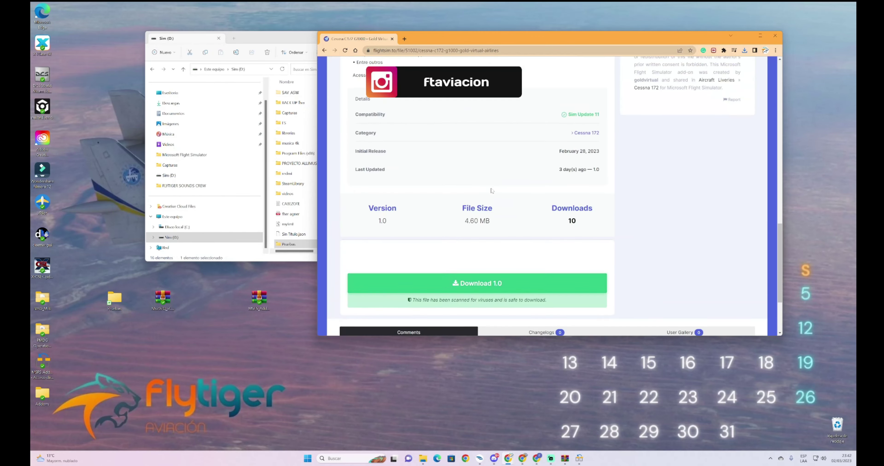
scroll(499, 191, up, 5)
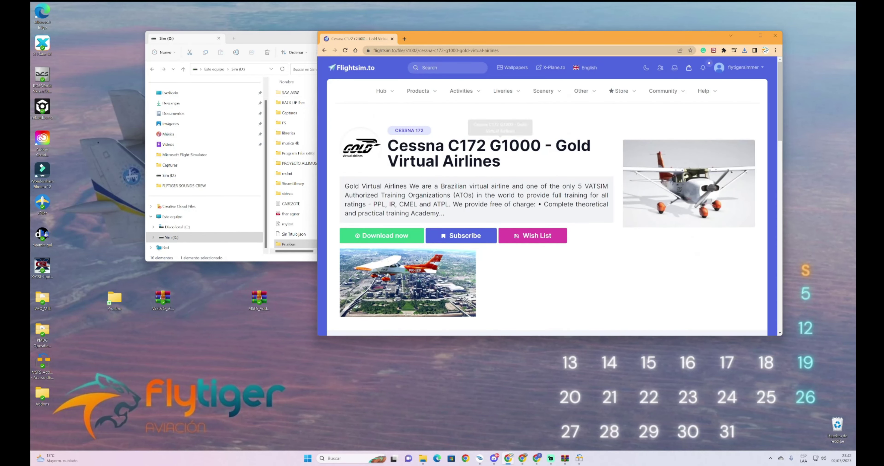
mouse_move(423, 459)
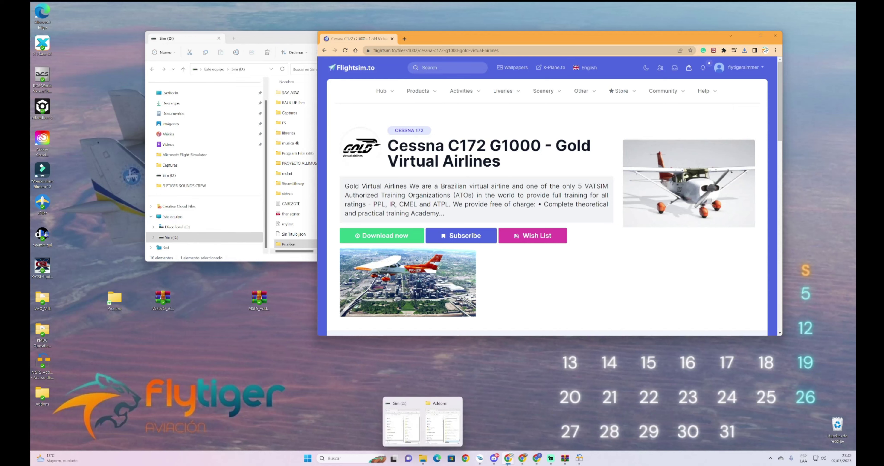
click(579, 459)
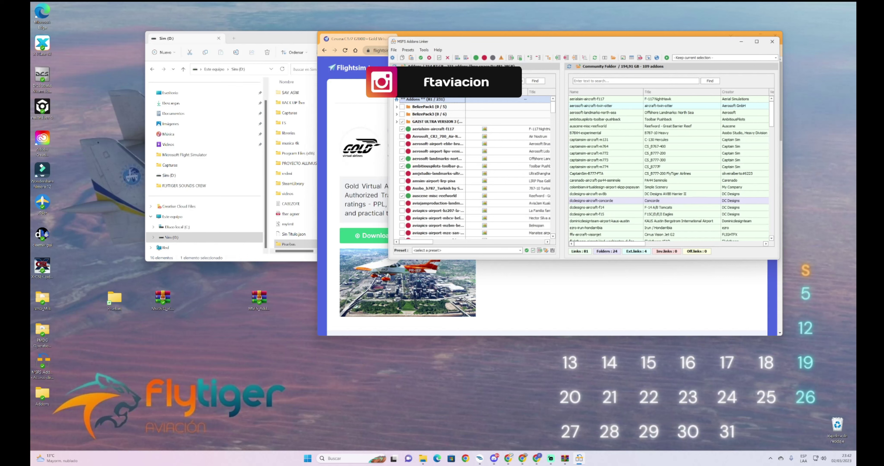
text(virtu)
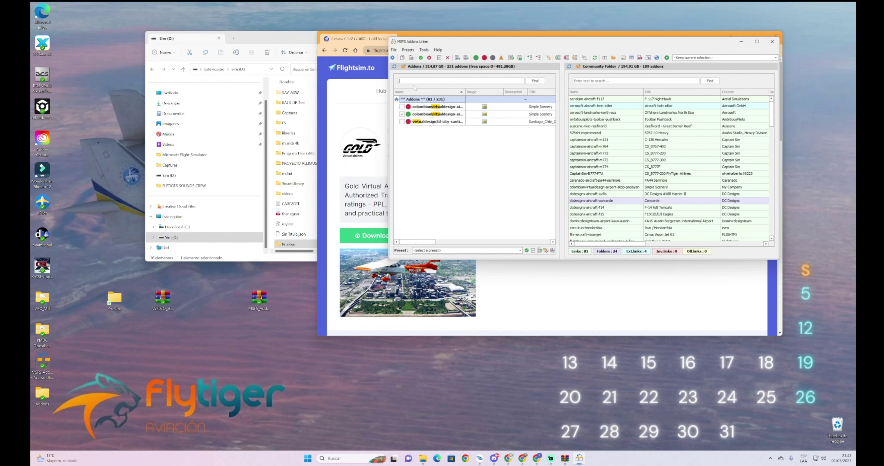
Step: Open the TEXTURA GOLD archive from the Descargas folder to check the name of the livery folder inside
click(171, 104)
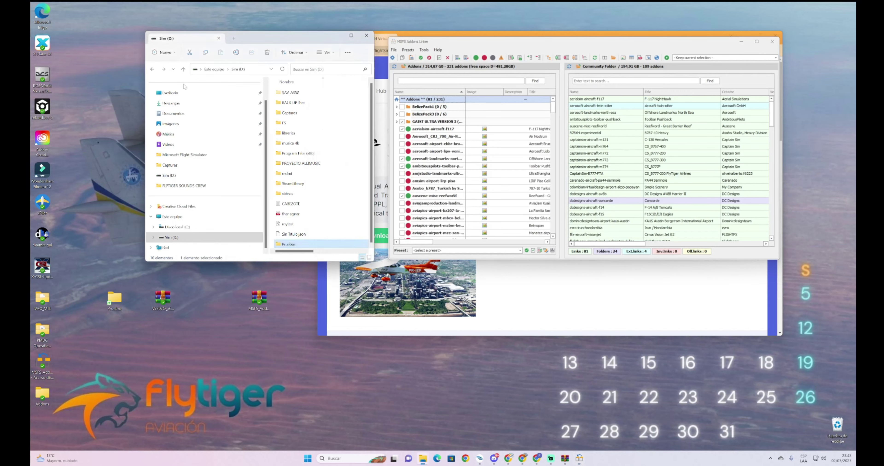
double_click(282, 114)
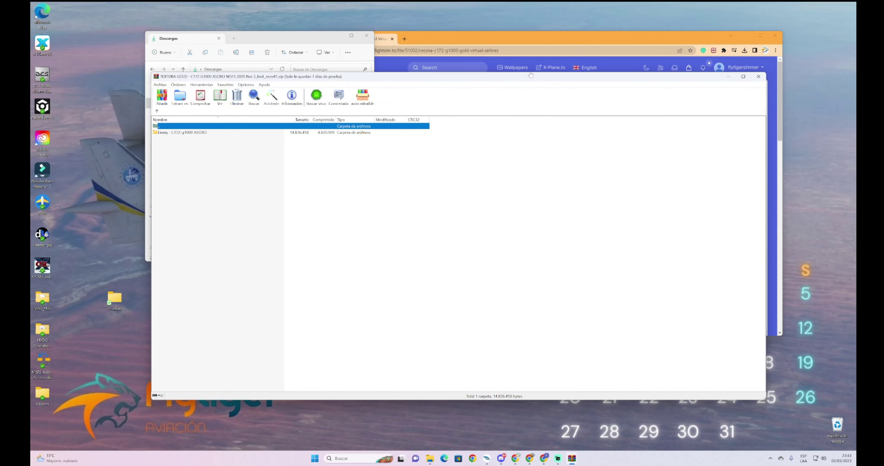
click(530, 73)
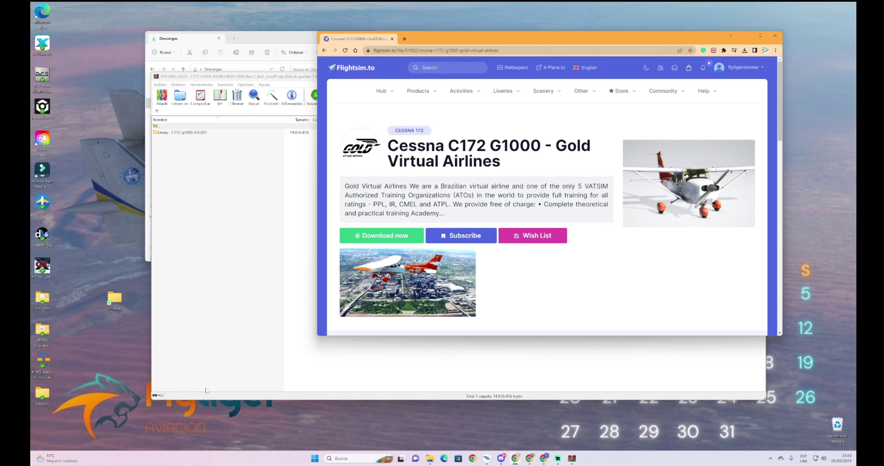
Step: Launch MSFS Addons Linker from the desktop and search the addons list for c172
click(42, 362)
double_click(43, 363)
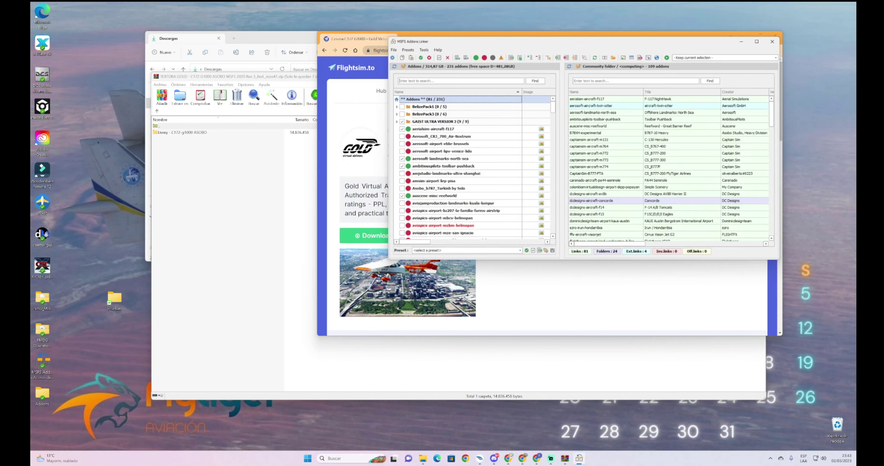
text(c172)
key(Return)
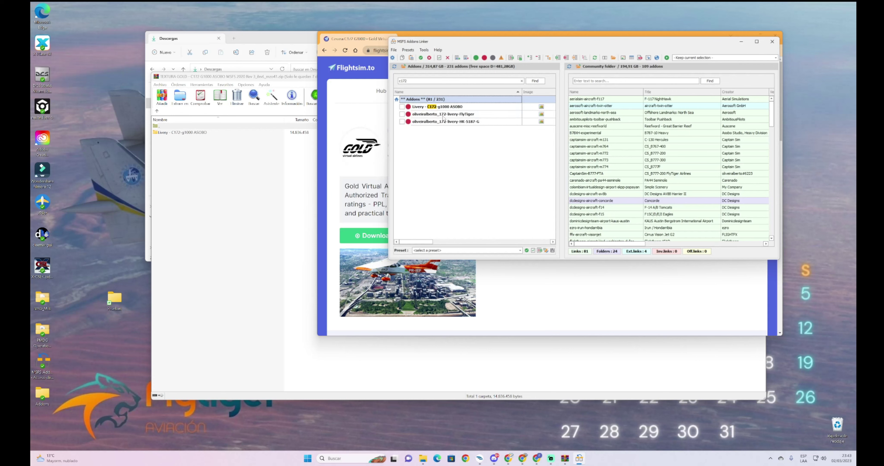
Step: Activate the Livery - C172-g1000 ASOBO add-on, then close MSFS Addons Linker and minimize the remaining open windows
click(403, 107)
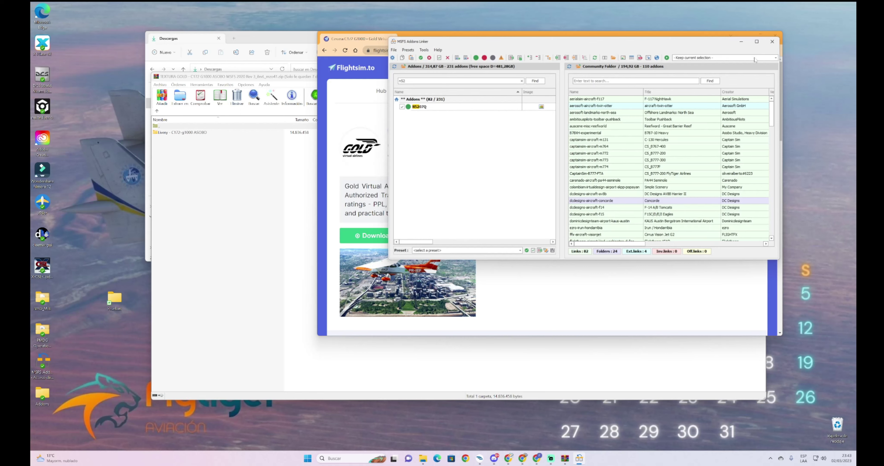
click(772, 41)
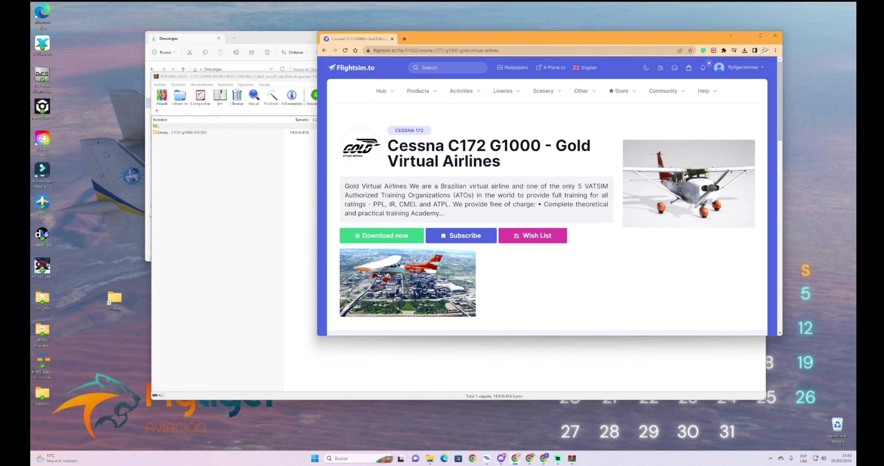
click(760, 35)
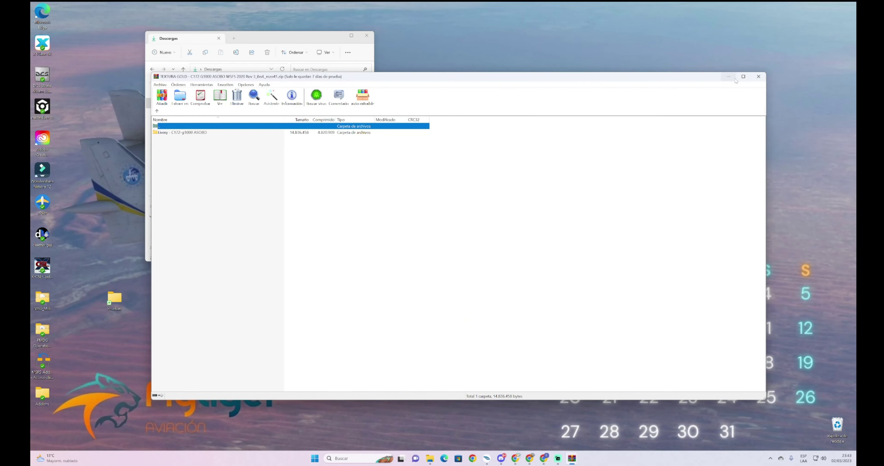
click(729, 77)
click(337, 35)
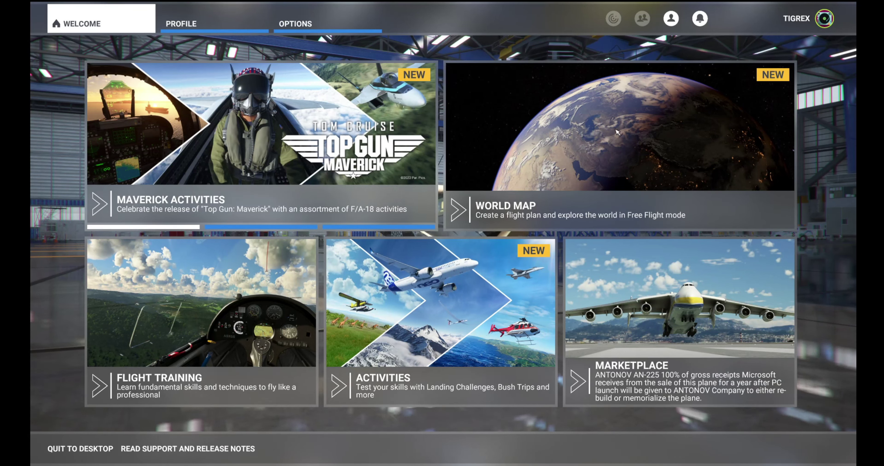
Step: In Microsoft Flight Simulator, open the World Map's aircraft selection and choose the Cessna 172 Skyhawk (G1000)
click(642, 123)
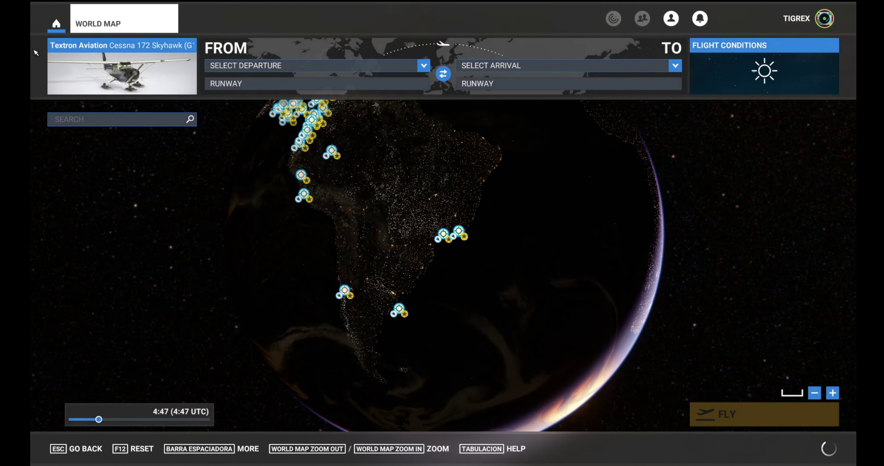
click(131, 82)
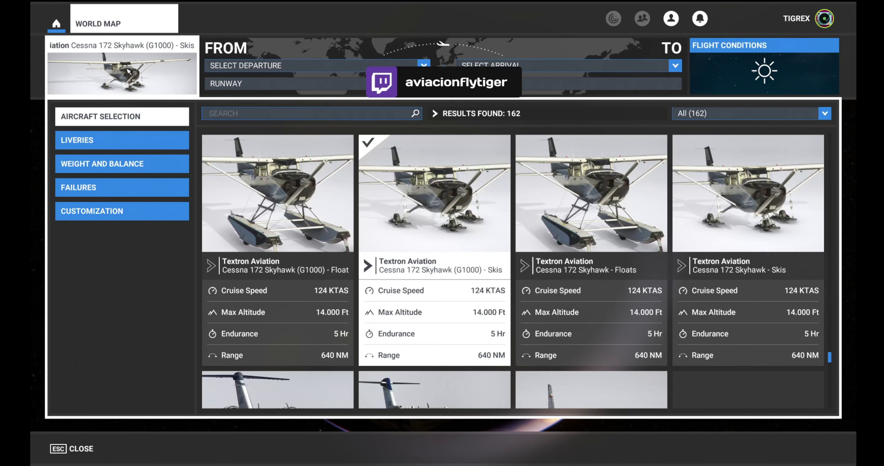
scroll(352, 256, down, 3)
scroll(326, 252, up, 5)
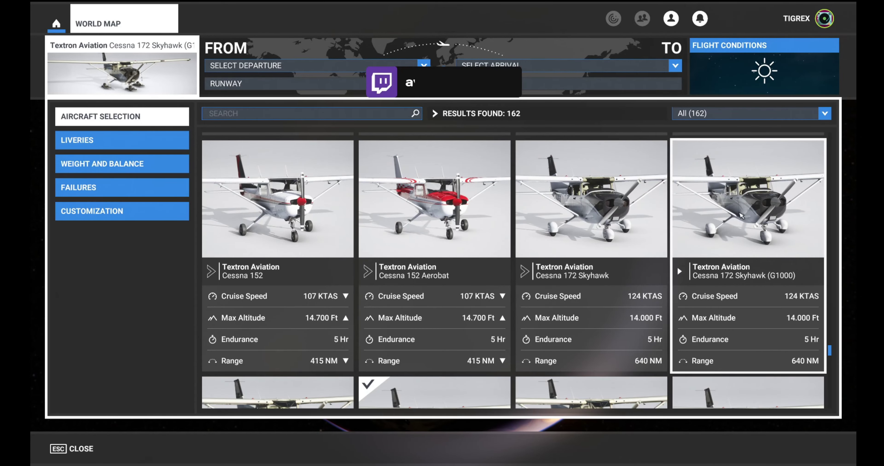
click(752, 213)
Step: Apply the GLD 4ANOS livery to the Cessna 172 Skyhawk (G1000) and look through its other liveries
click(126, 142)
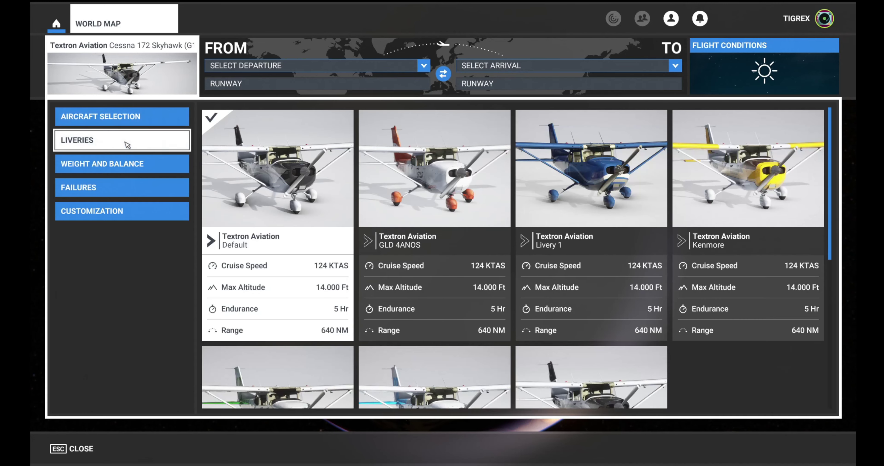
click(435, 181)
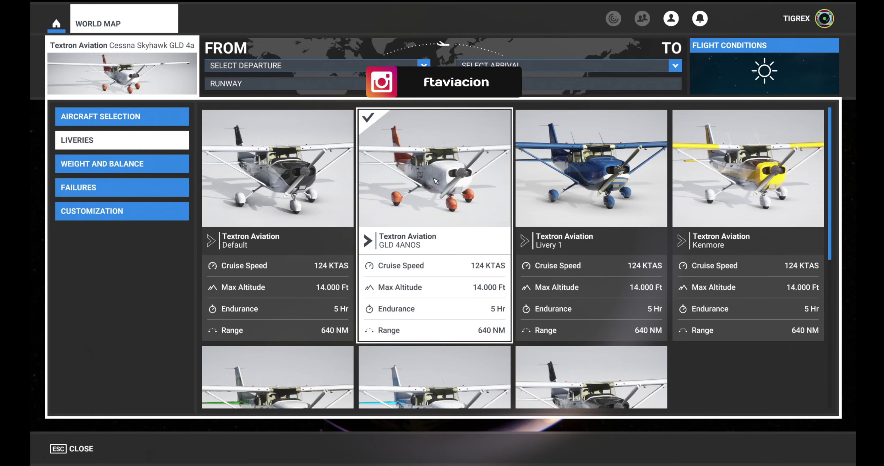
scroll(427, 216, down, 5)
scroll(446, 236, up, 5)
scroll(427, 203, down, 5)
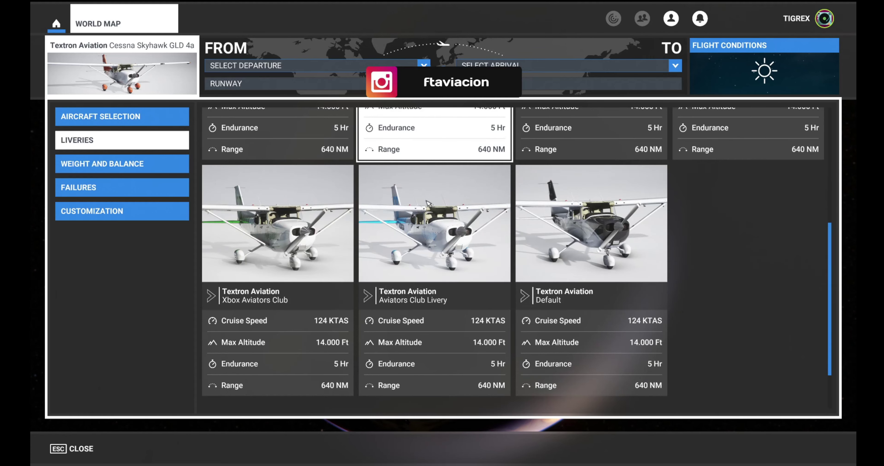
scroll(428, 205, up, 5)
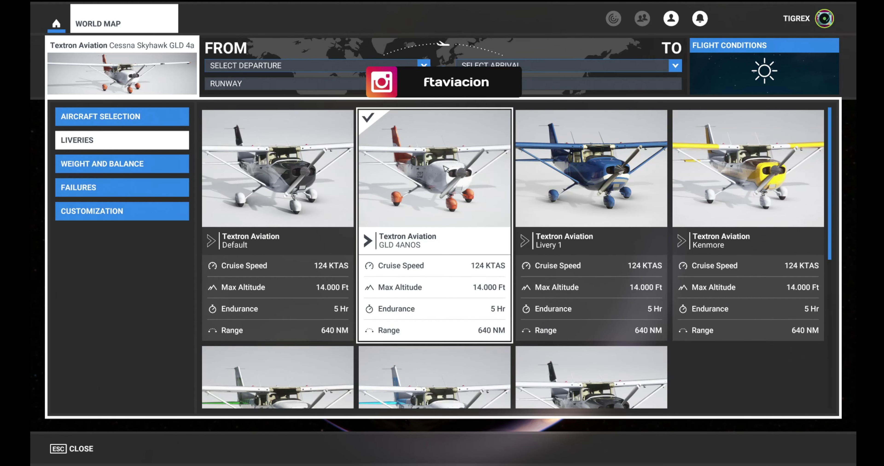
Step: Switch the aircraft to the standard Cessna 172 Skyhawk and look through its available liveries
click(114, 117)
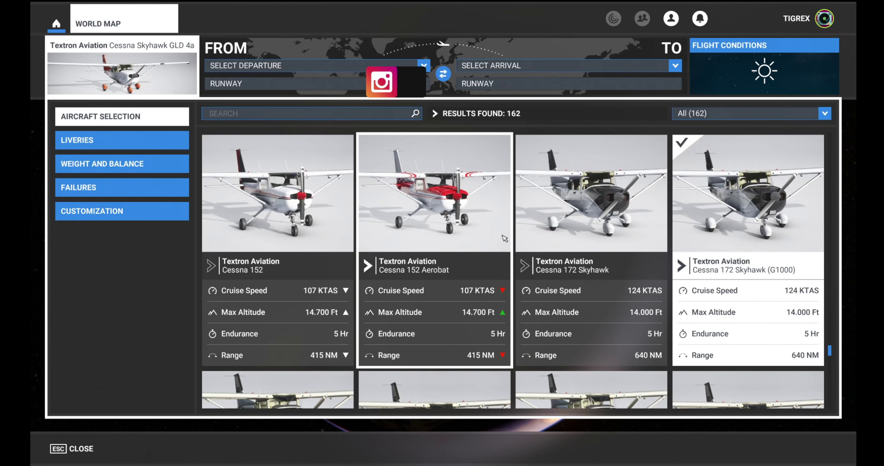
click(572, 217)
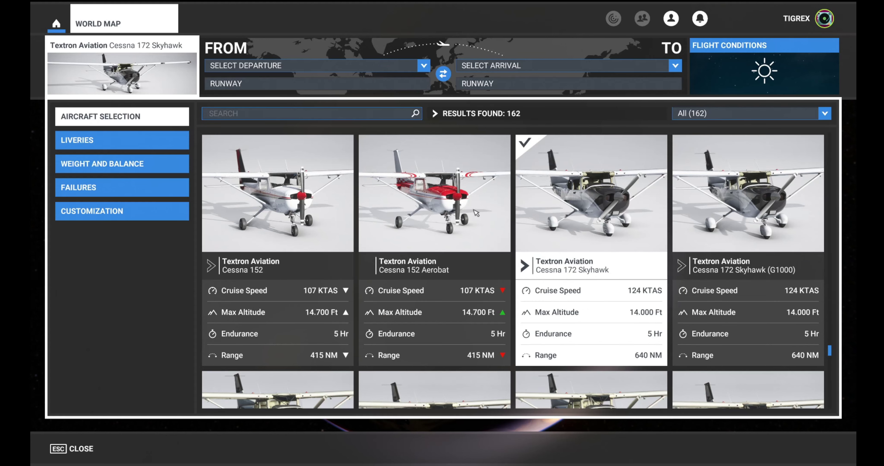
scroll(472, 214, down, 3)
scroll(473, 214, down, 2)
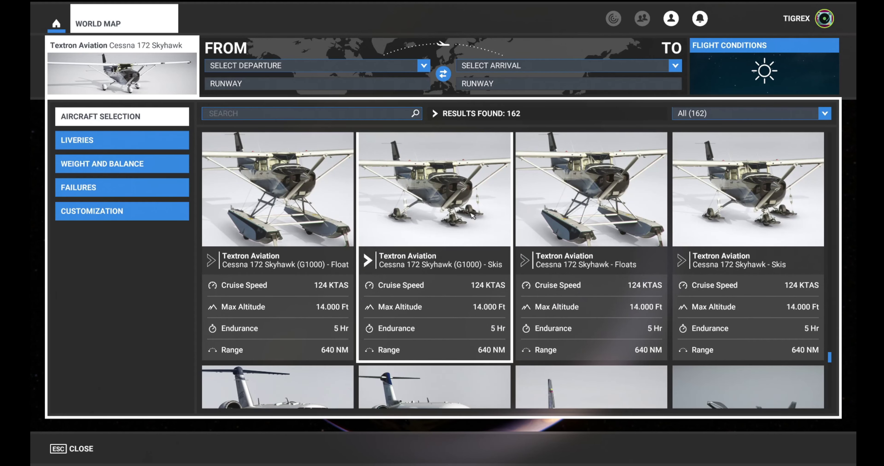
scroll(473, 214, up, 5)
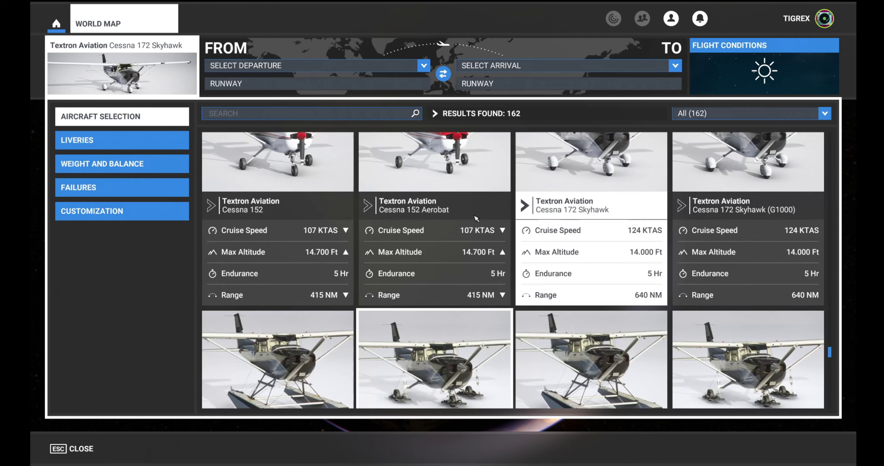
click(127, 146)
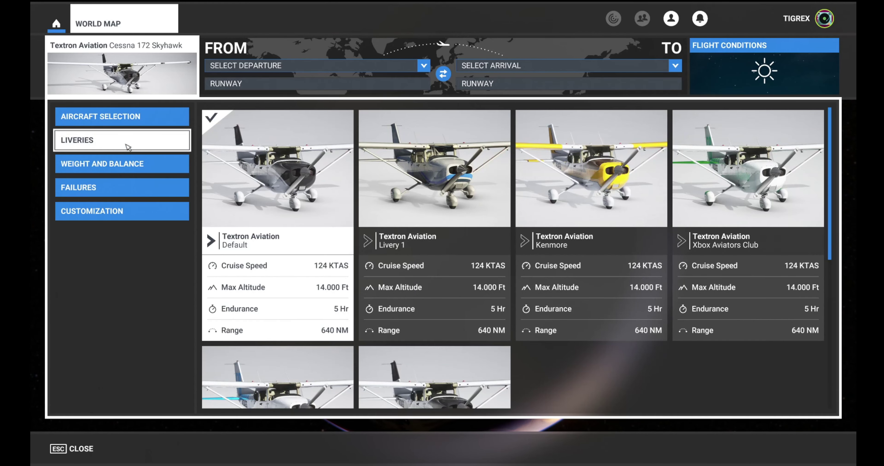
scroll(296, 226, down, 1)
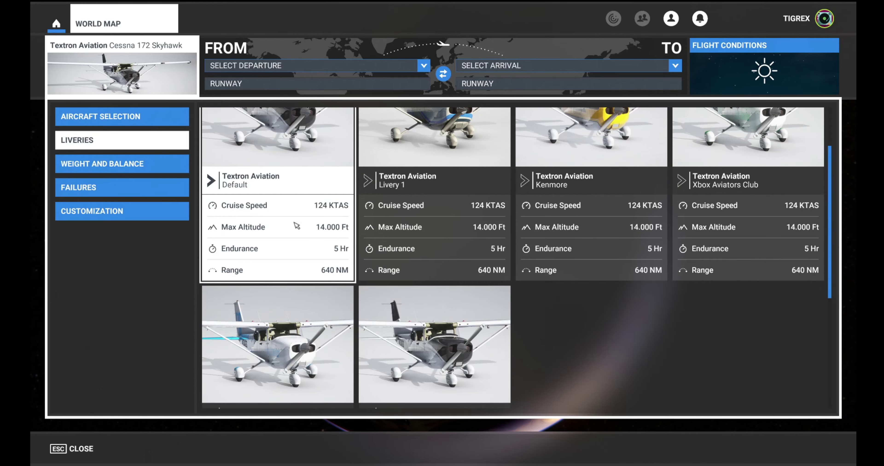
scroll(296, 225, down, 2)
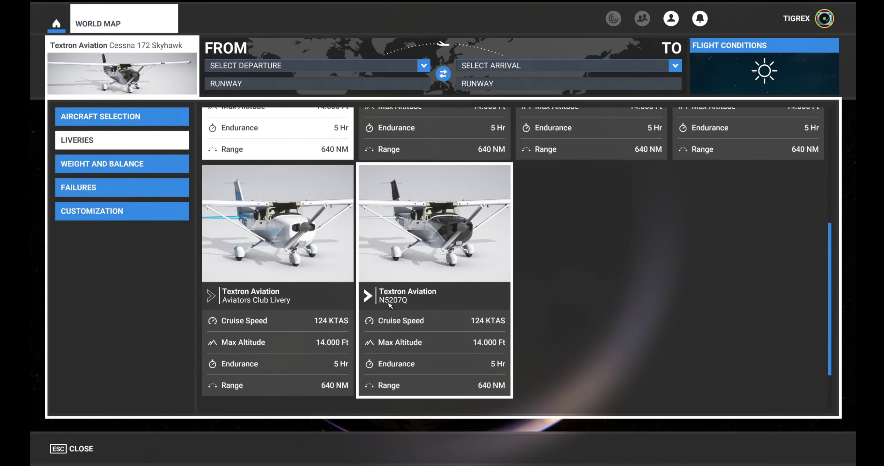
scroll(440, 274, up, 2)
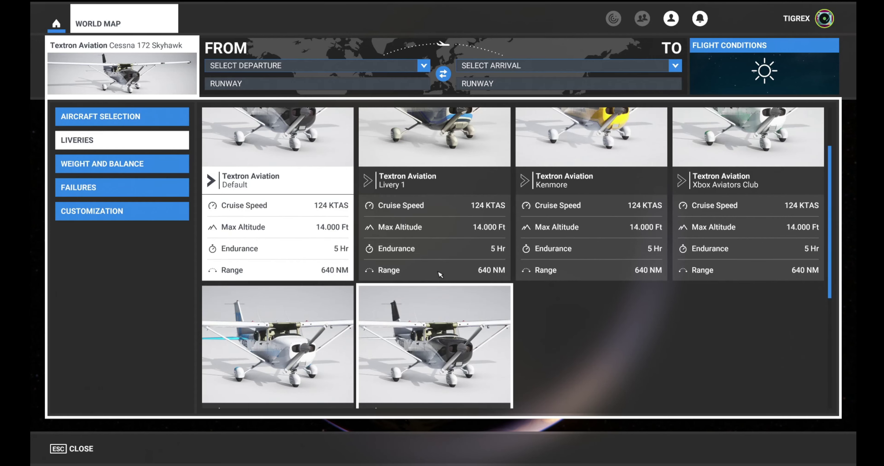
scroll(440, 275, up, 1)
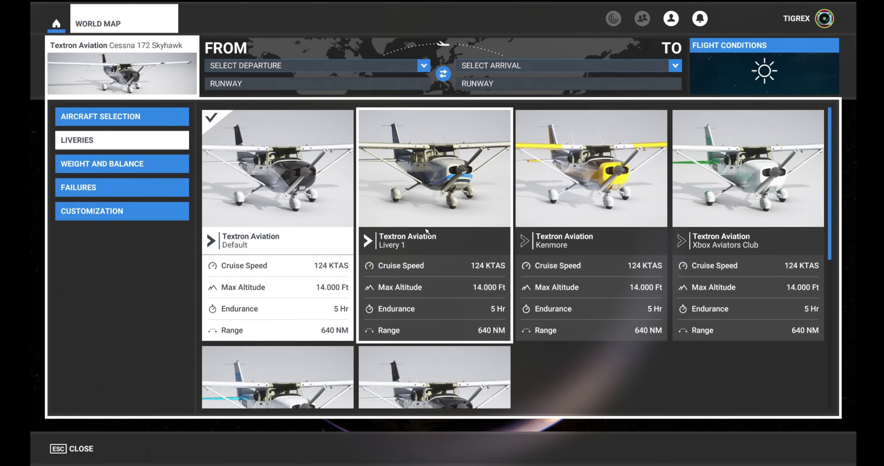
Step: Return to the aircraft selection and browse the list of installed aircraft for other add-ons and variants
click(122, 116)
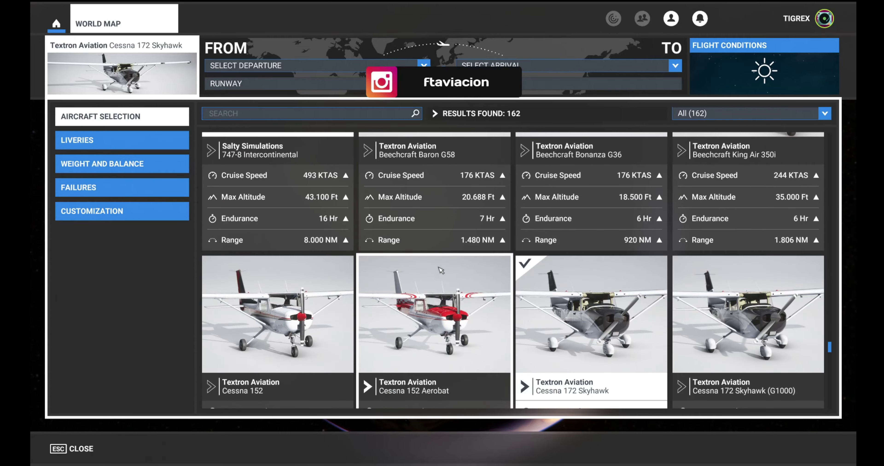
scroll(441, 271, up, 4)
scroll(477, 309, down, 6)
scroll(479, 313, up, 3)
scroll(491, 281, down, 10)
scroll(500, 253, up, 1)
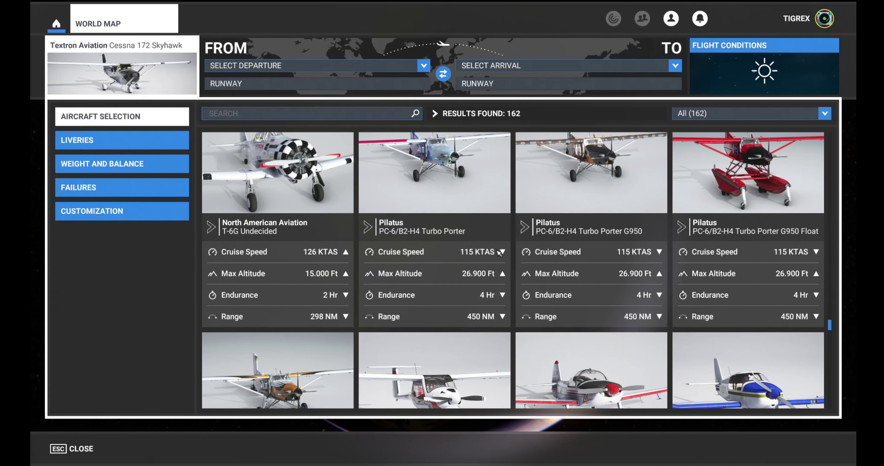
scroll(501, 252, up, 2)
scroll(499, 257, down, 4)
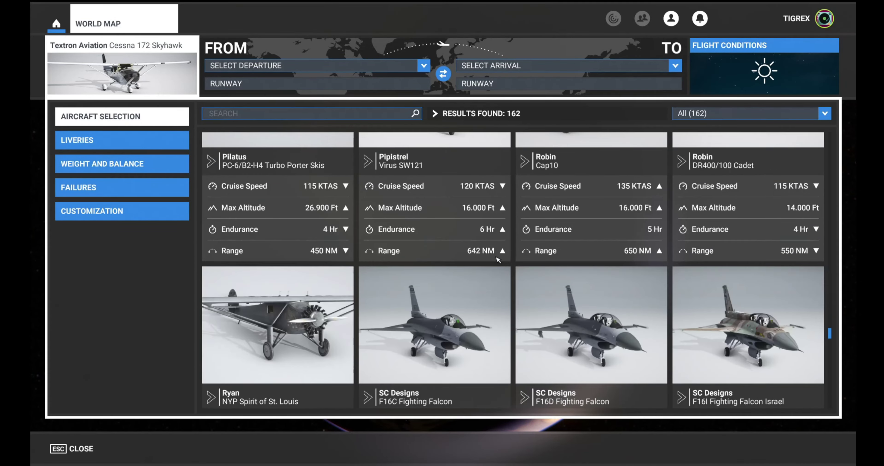
scroll(498, 260, down, 10)
scroll(498, 260, down, 5)
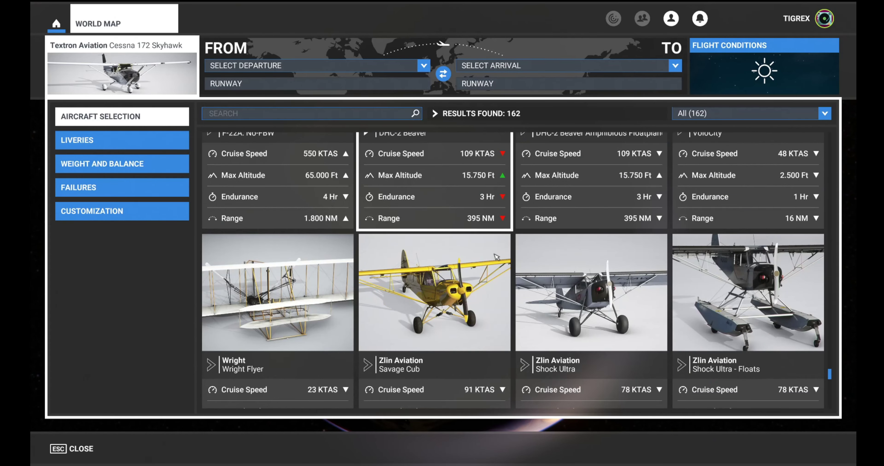
scroll(497, 257, down, 6)
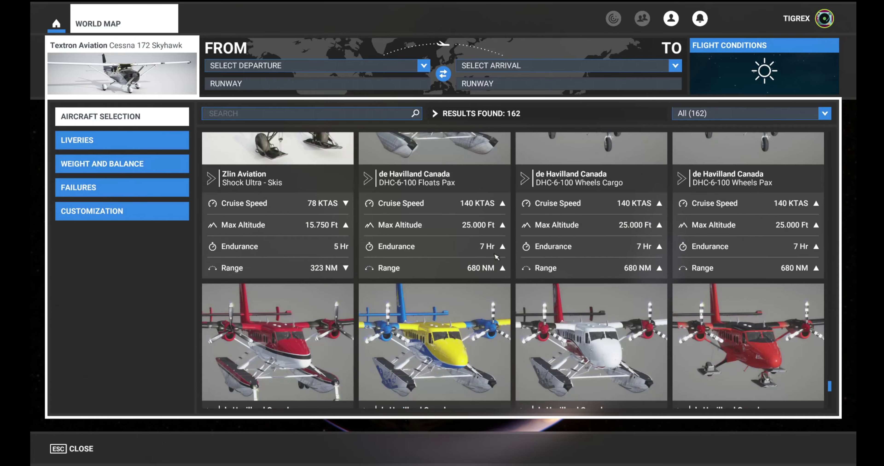
scroll(496, 258, down, 6)
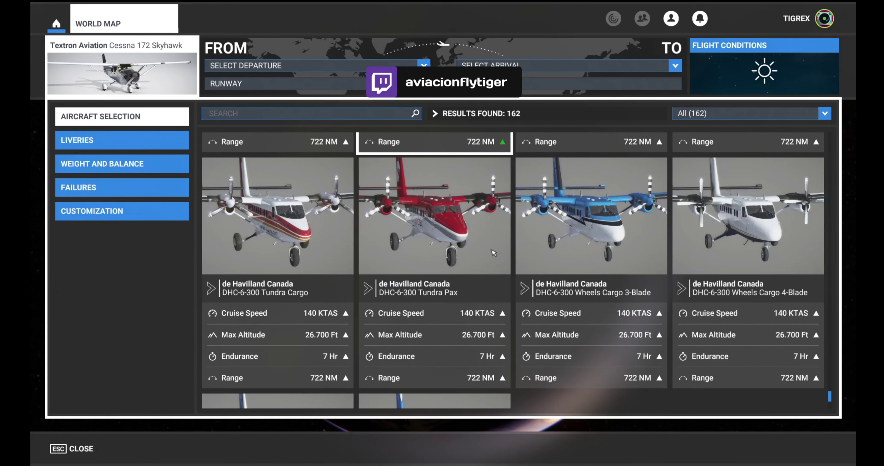
scroll(493, 253, up, 10)
scroll(494, 253, up, 12)
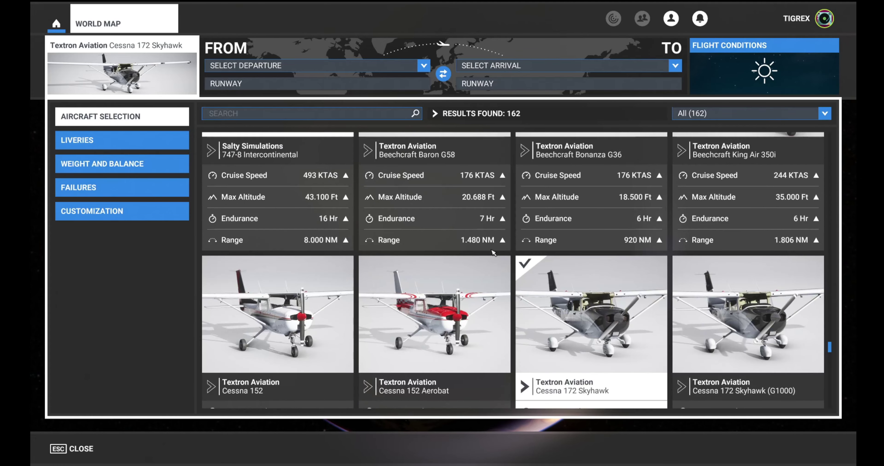
Step: Choose the Cessna 172 Skyhawk (G1000) again and apply the GLD 4ANOS livery to it
scroll(493, 253, down, 3)
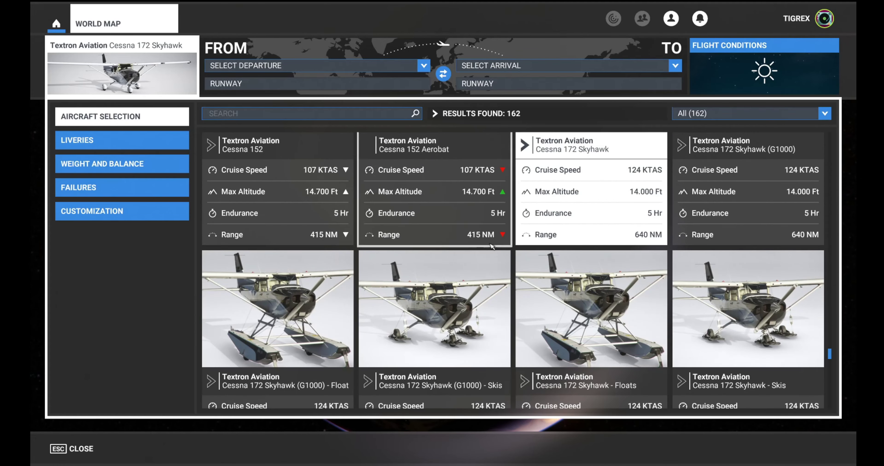
scroll(493, 246, up, 3)
click(756, 264)
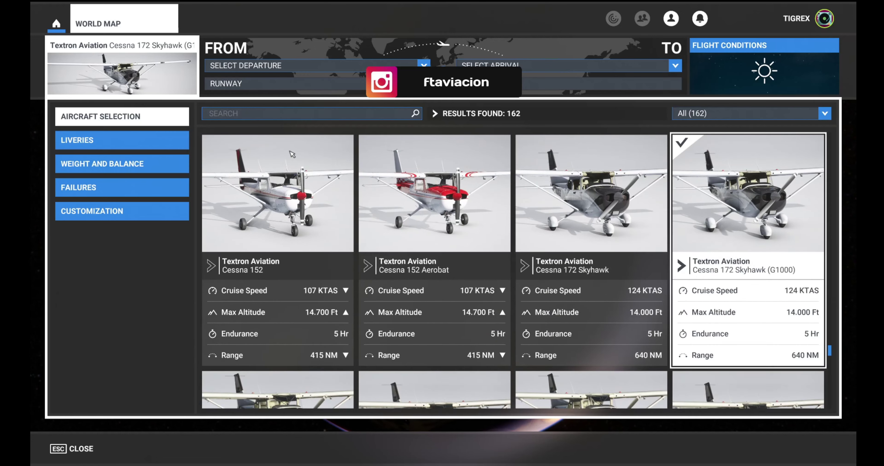
click(118, 145)
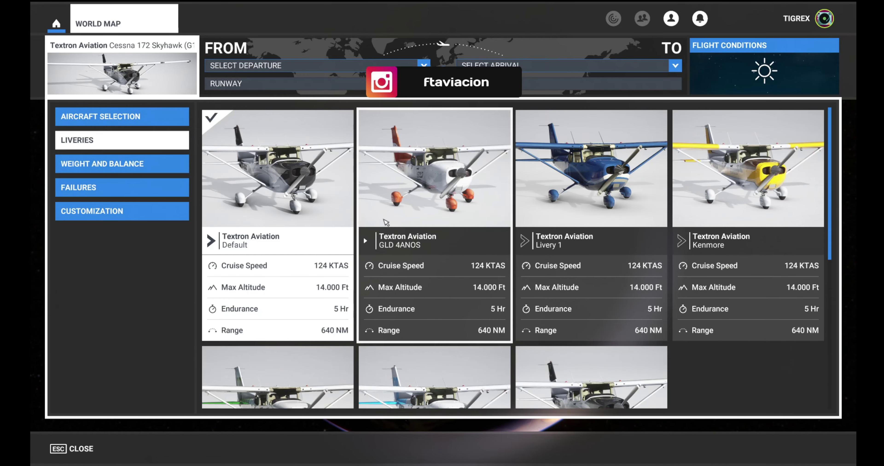
click(448, 184)
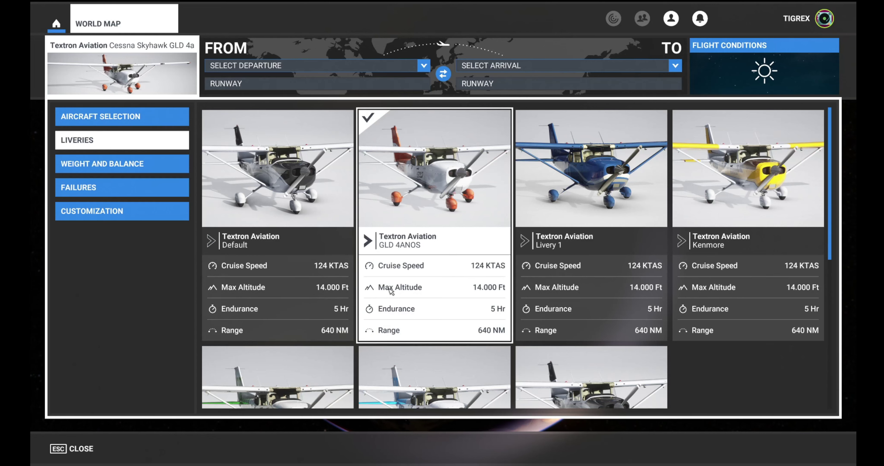
Step: Return to the main menu and open My Hangar from the profile to inspect the aircraft with its livery
click(58, 24)
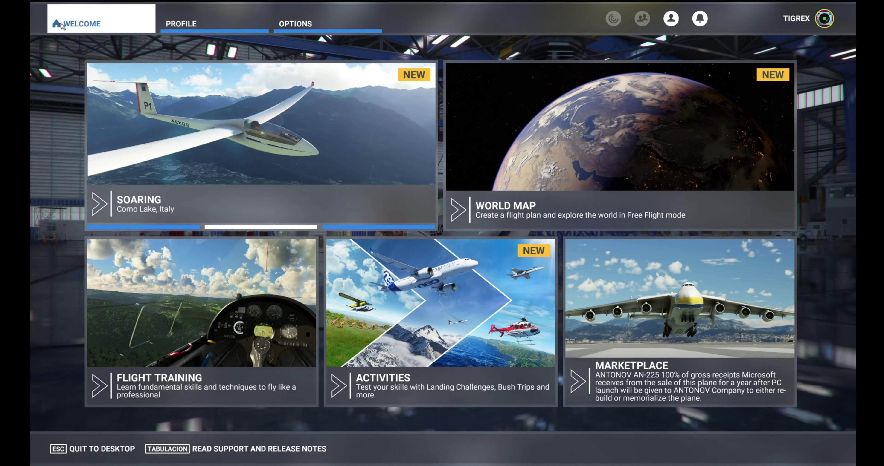
click(170, 18)
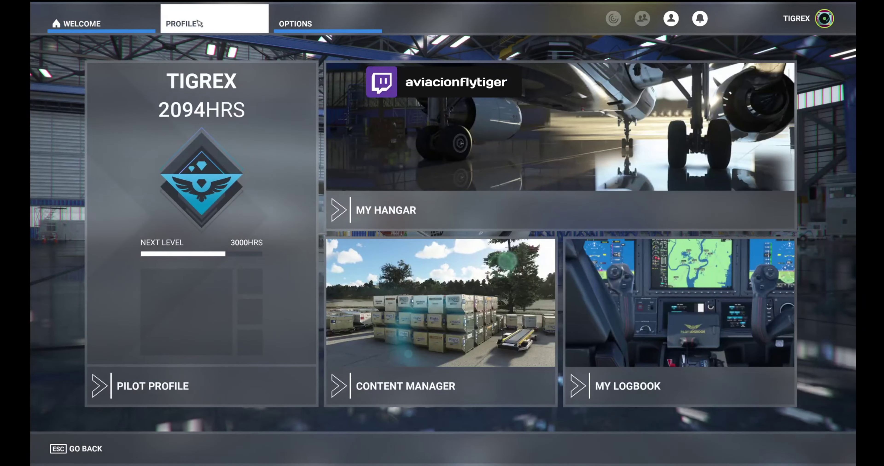
click(451, 138)
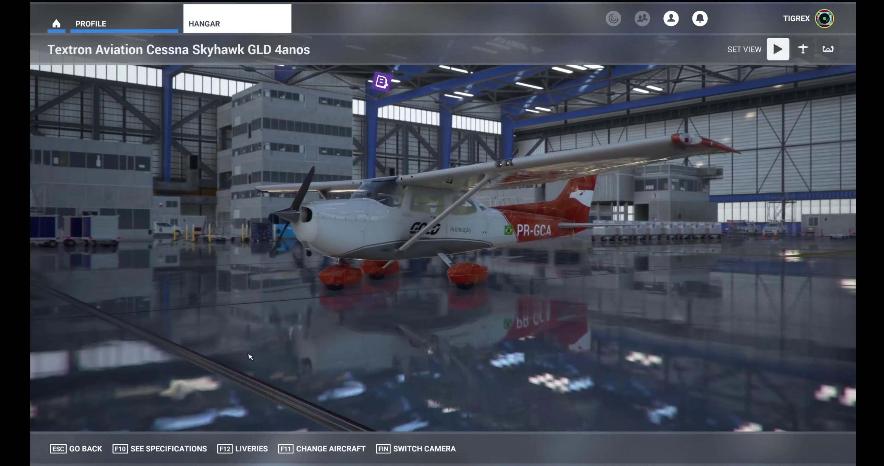